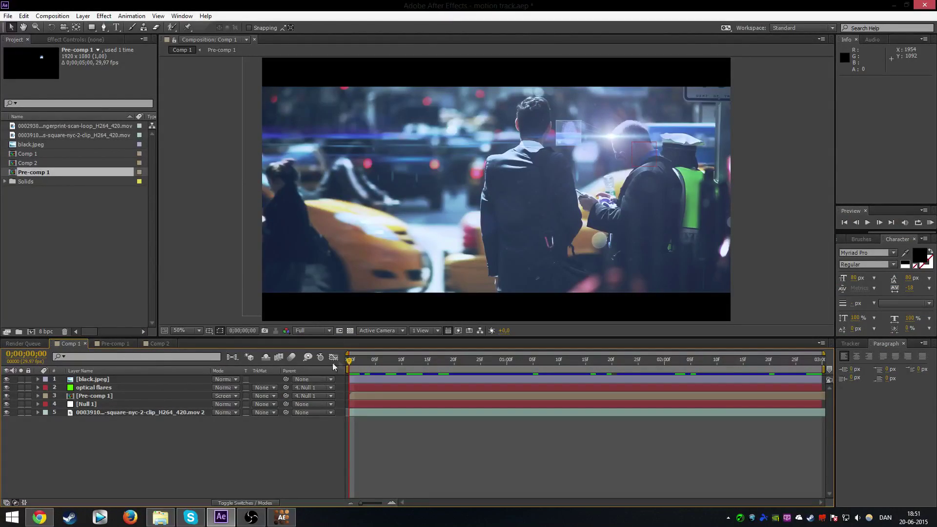
# Scrub through and preview the Comp 1 composite shot
pyautogui.moveTo(350, 362); pyautogui.dragTo(825, 371)
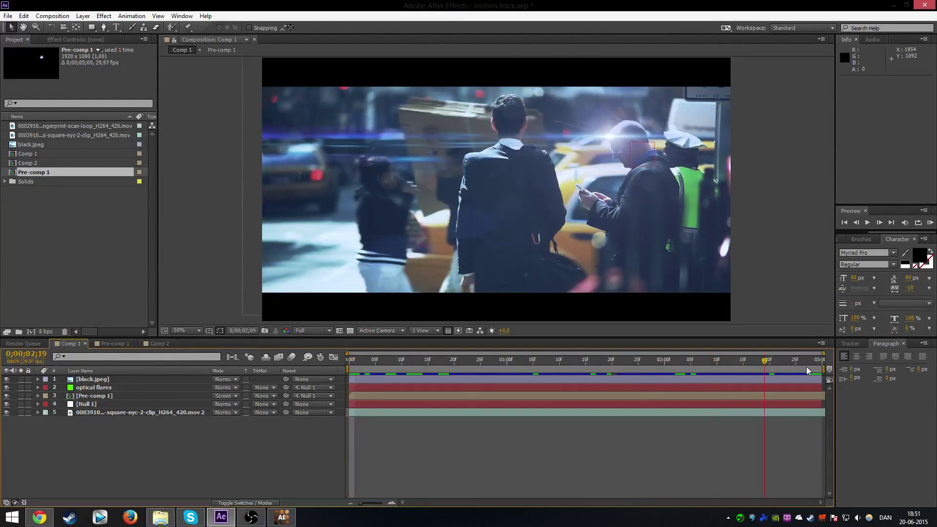
pyautogui.press('space')
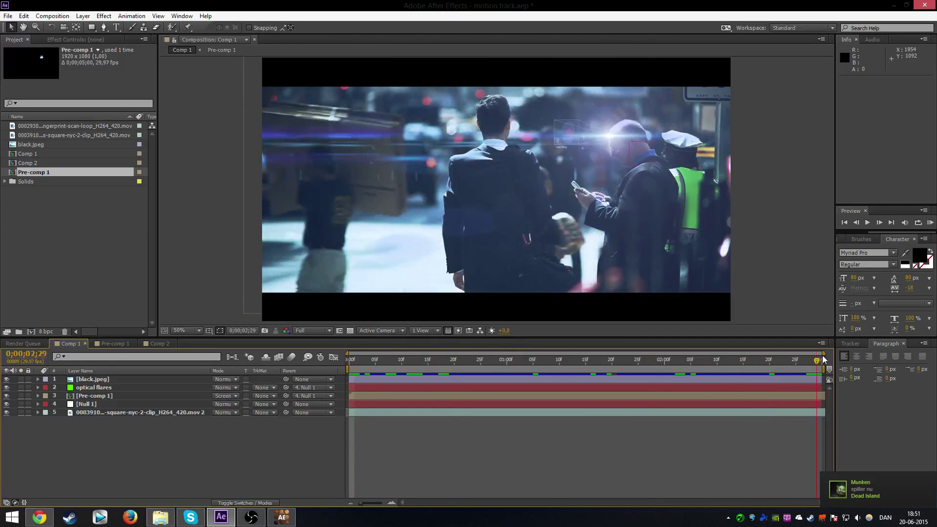
pyautogui.press('space')
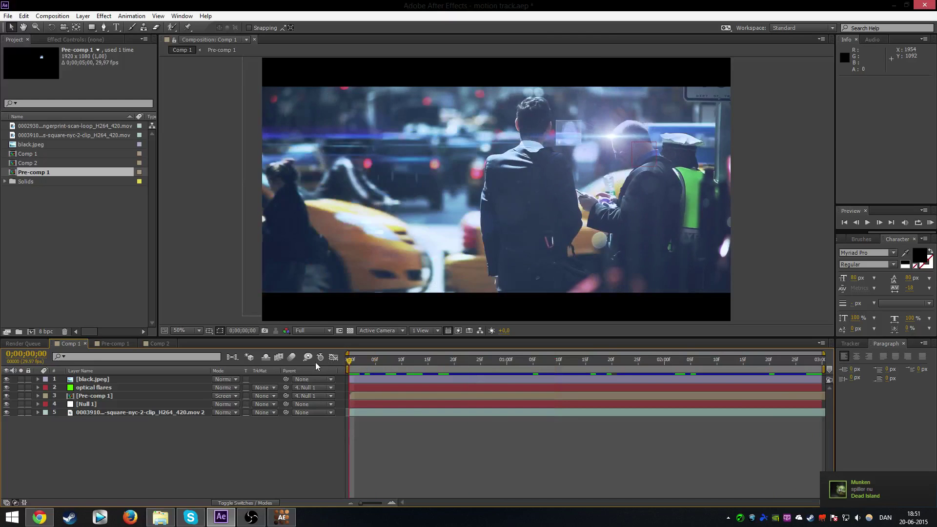
pyautogui.moveTo(350, 361)
pyautogui.mouseDown()
pyautogui.moveTo(816, 366)
pyautogui.moveTo(153, 350)
pyautogui.mouseUp()
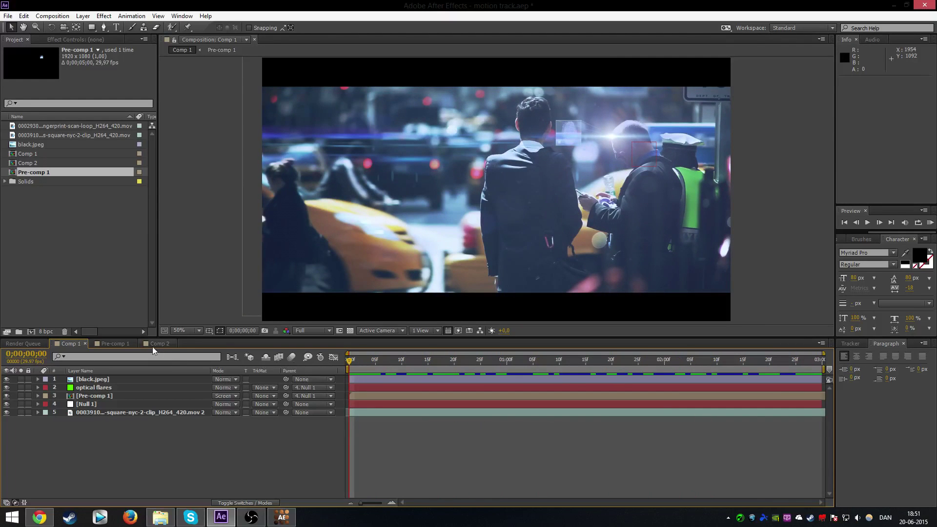
# Review Pre-comp 1's fingerprint graphic end to end, then select the street clip layer in Comp 2
pyautogui.click(153, 345)
pyautogui.click(69, 344)
pyautogui.click(112, 344)
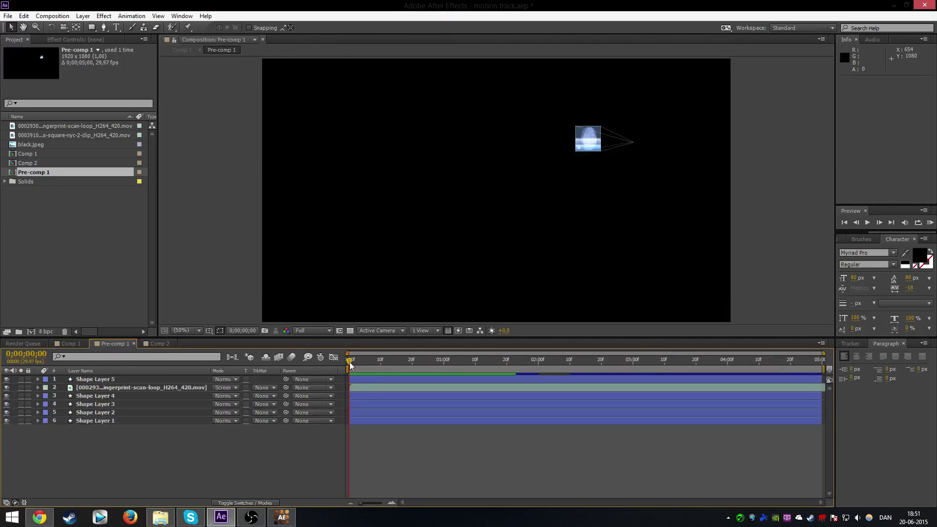
pyautogui.moveTo(350, 365); pyautogui.dragTo(822, 362)
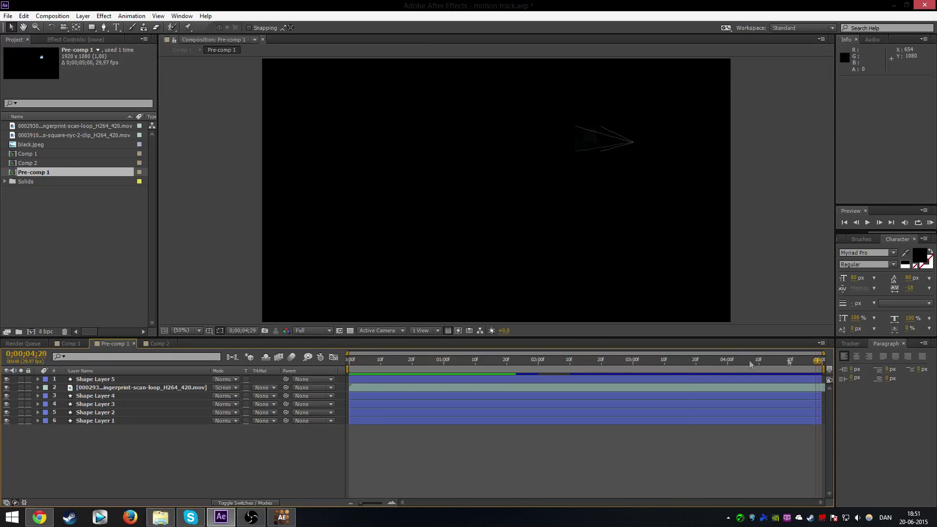
pyautogui.moveTo(751, 364); pyautogui.dragTo(349, 364)
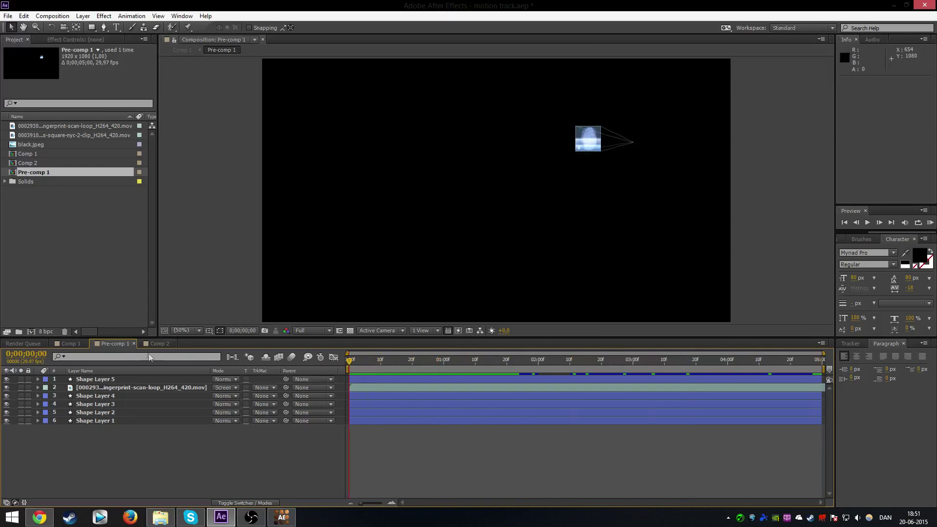
pyautogui.click(157, 343)
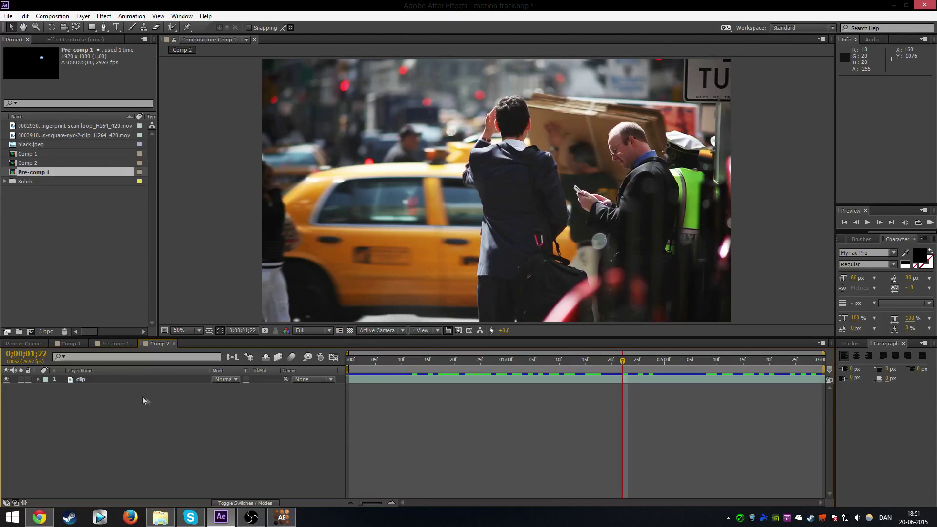
pyautogui.click(116, 381)
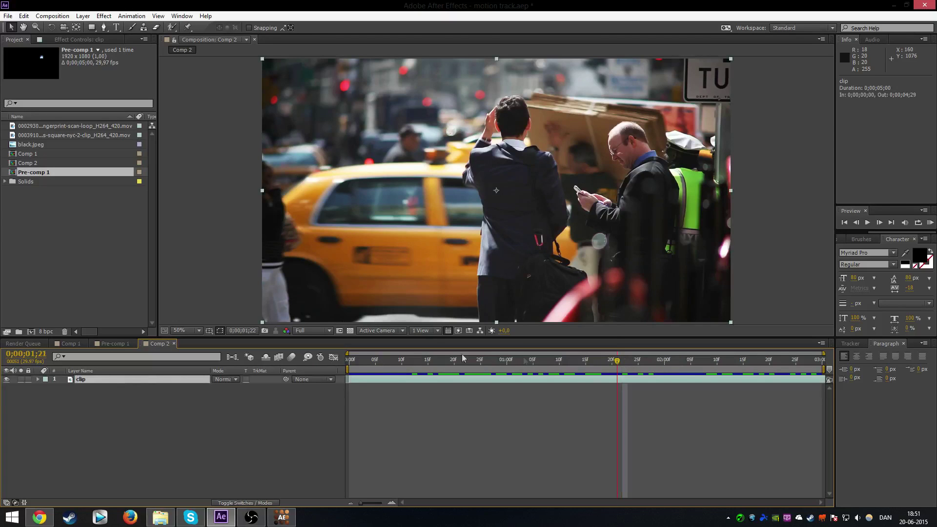
# Add a null object named 'track' at frame 0 and drop Pre-comp 1 into Comp 2
pyautogui.press('Home')
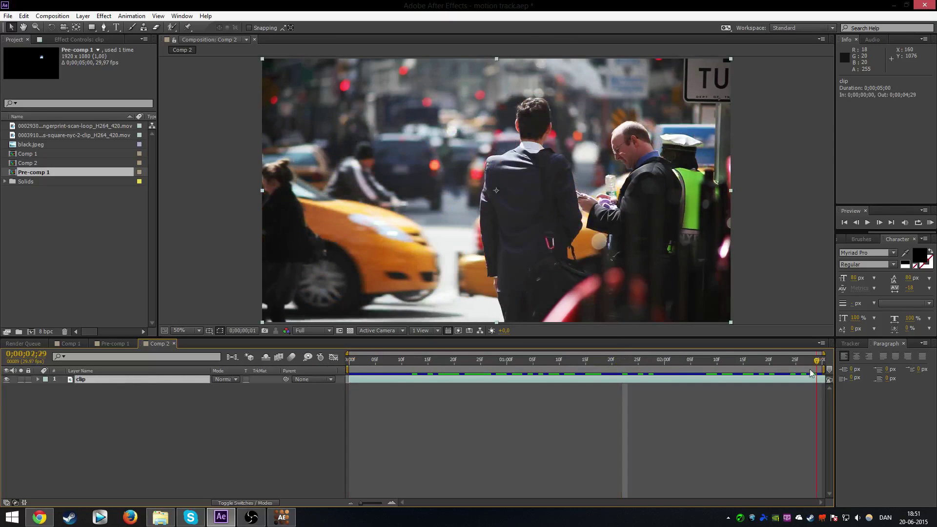
pyautogui.press('Home')
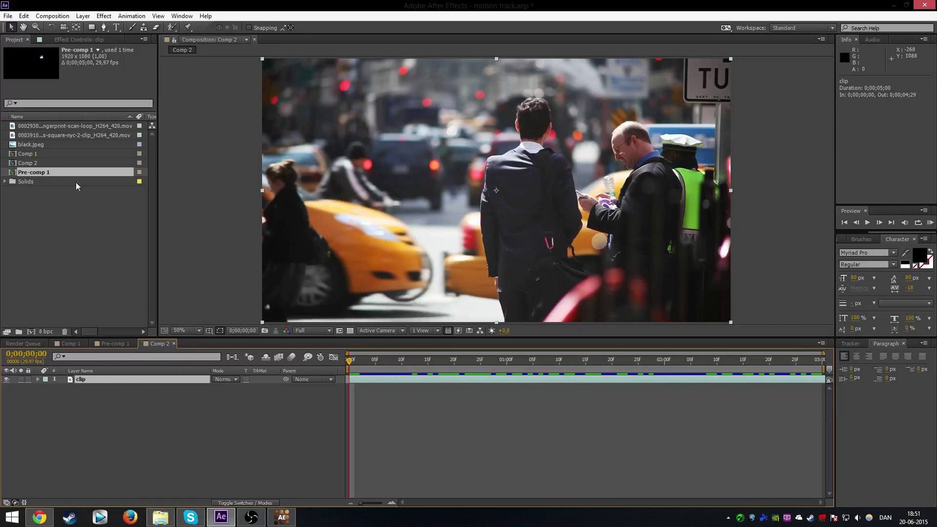
pyautogui.click(86, 15)
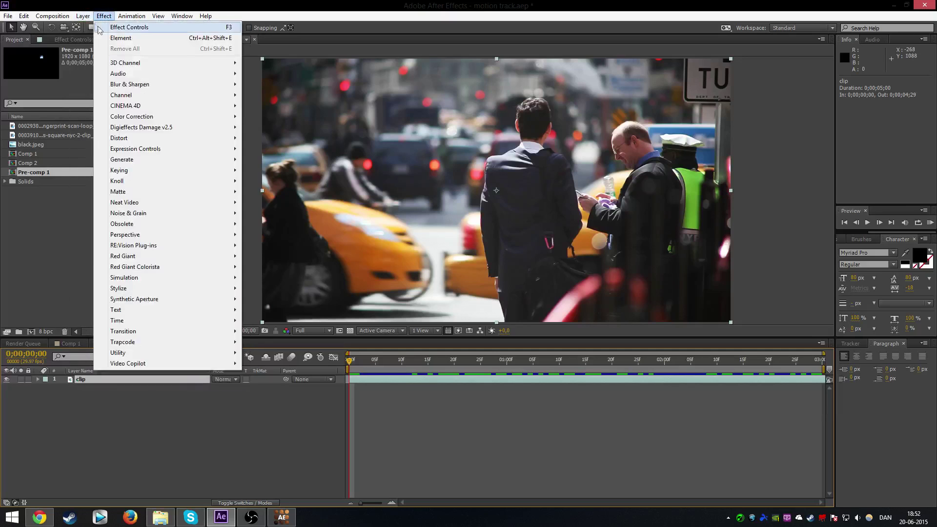
pyautogui.click(266, 66)
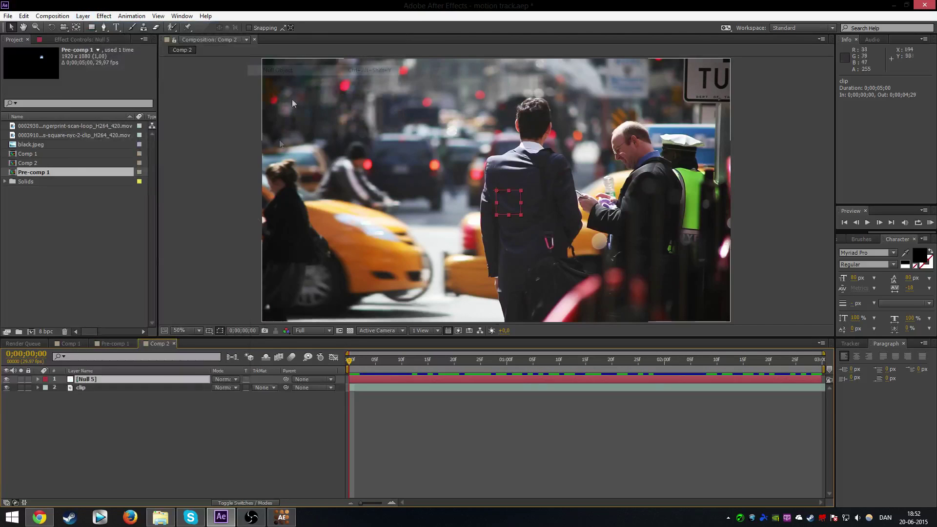
pyautogui.moveTo(348, 361); pyautogui.dragTo(370, 359)
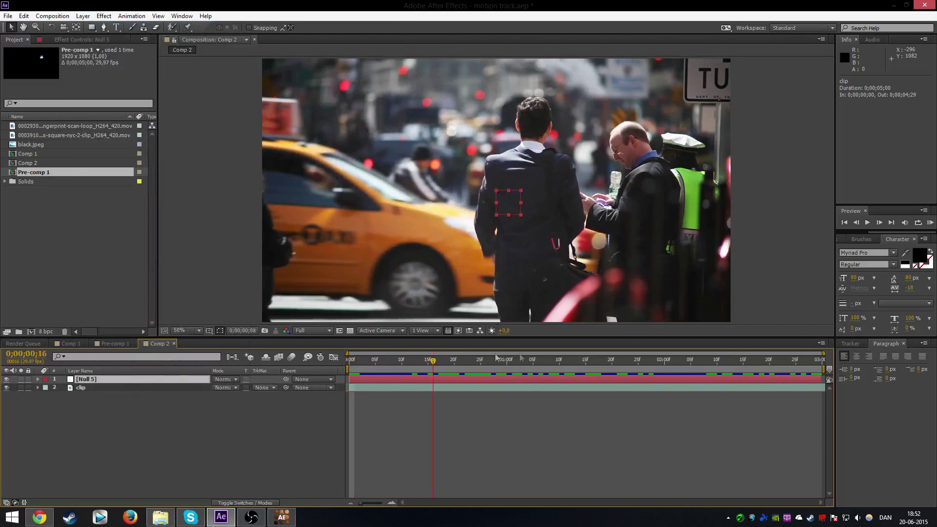
pyautogui.press('Home')
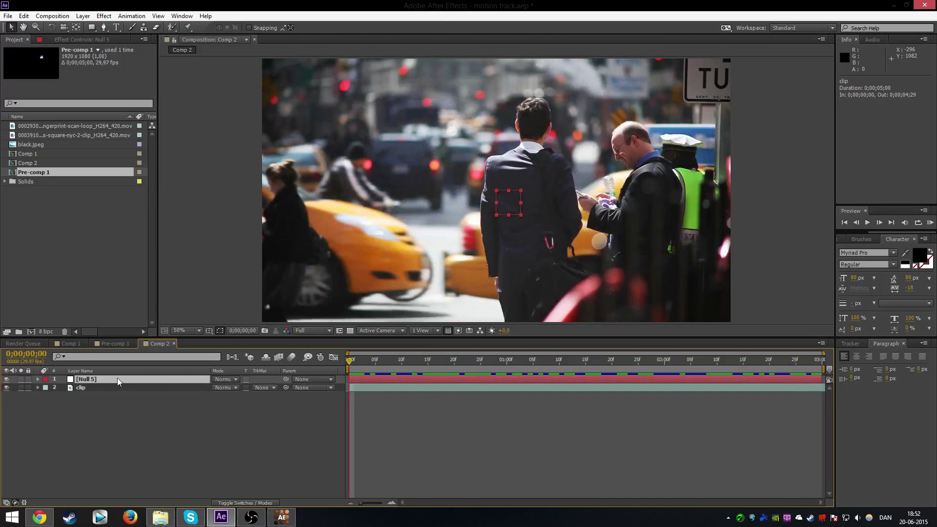
pyautogui.press('Return')
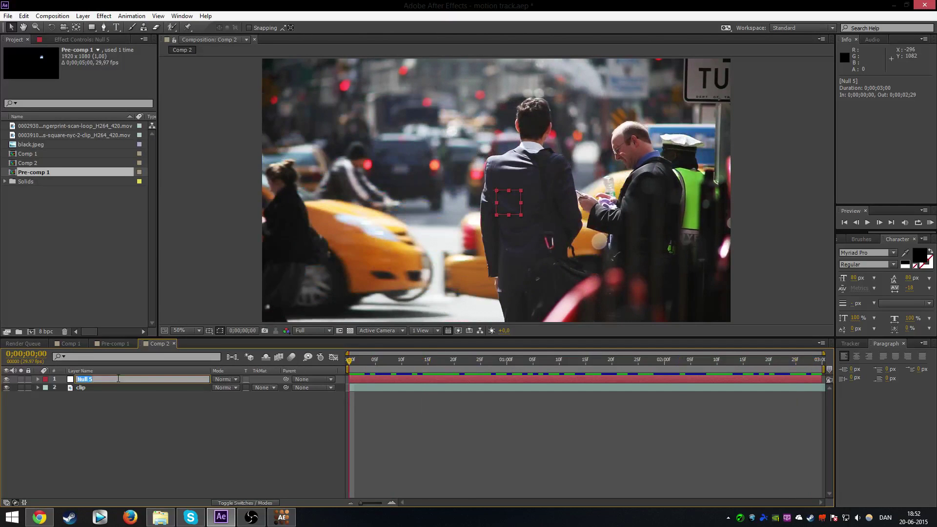
pyautogui.write('track')
pyautogui.press('Return')
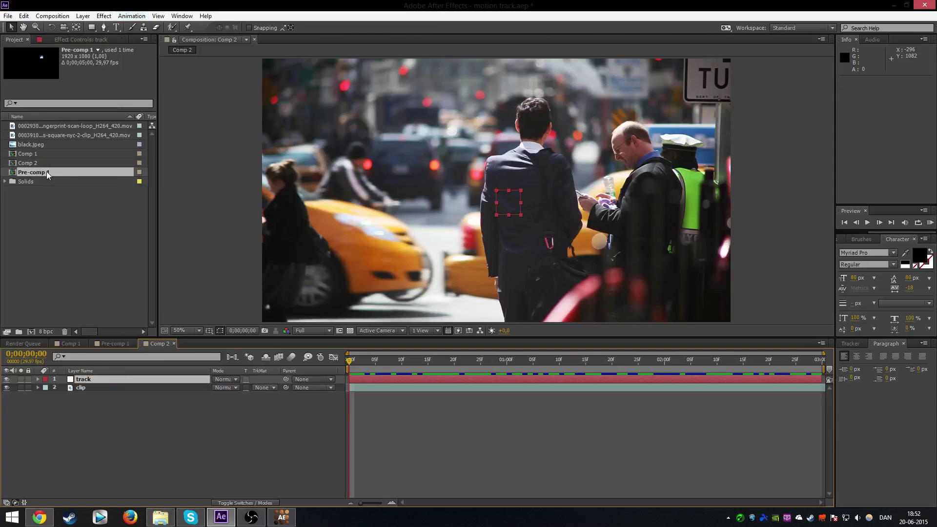
pyautogui.moveTo(48, 175); pyautogui.dragTo(127, 377)
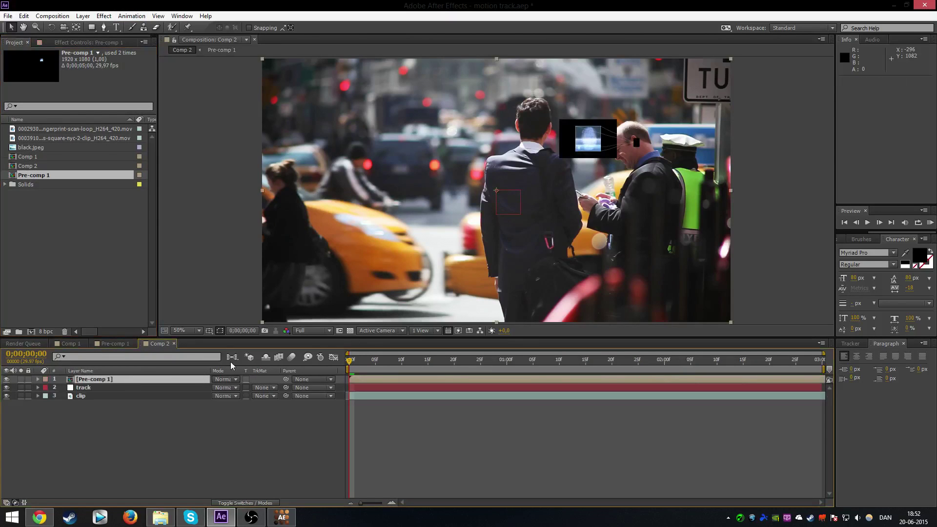
# Set Pre-comp 1's blend mode to Screen and preview the result
pyautogui.click(224, 380)
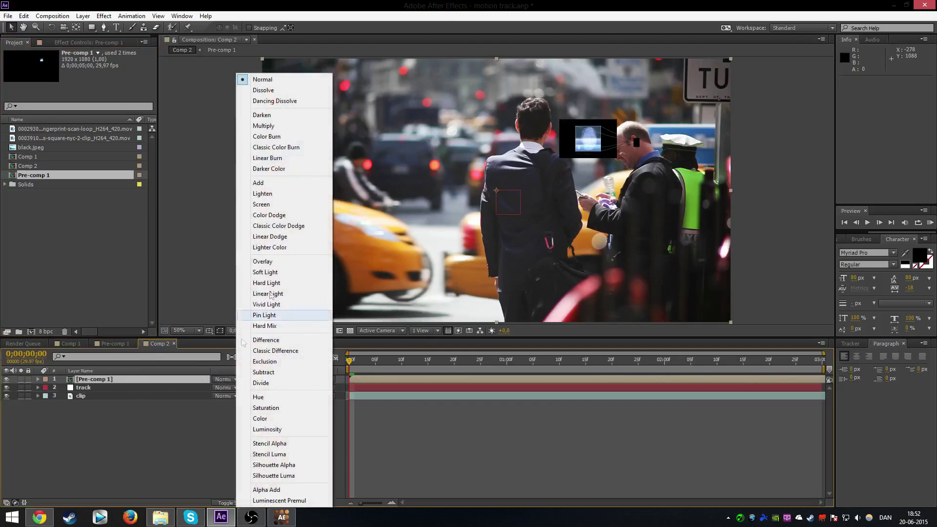
pyautogui.click(266, 205)
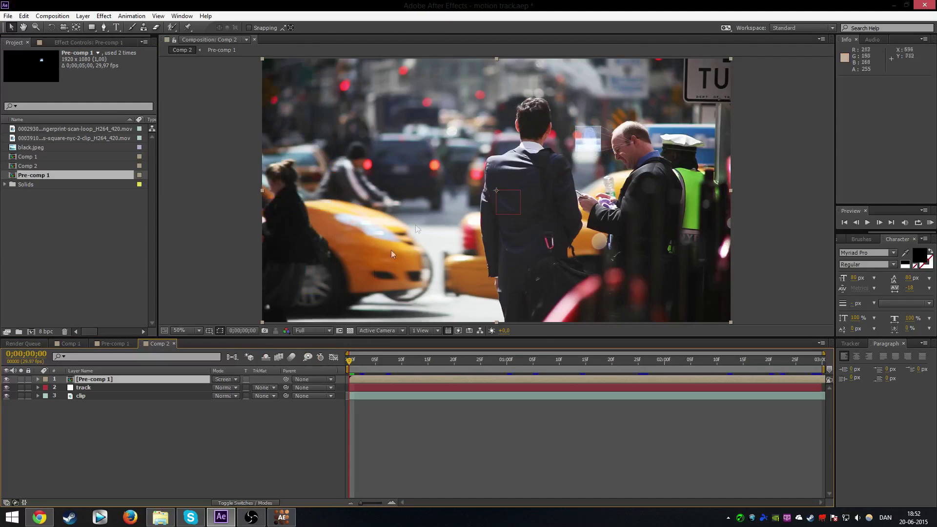
pyautogui.moveTo(354, 361)
pyautogui.mouseDown()
pyautogui.moveTo(414, 354)
pyautogui.moveTo(332, 367)
pyautogui.mouseUp()
pyautogui.press('space')
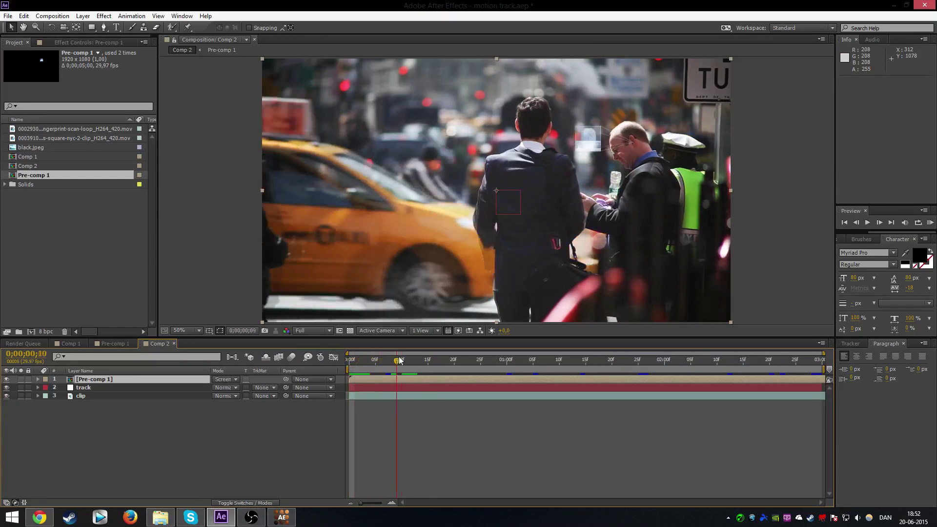
pyautogui.press('space')
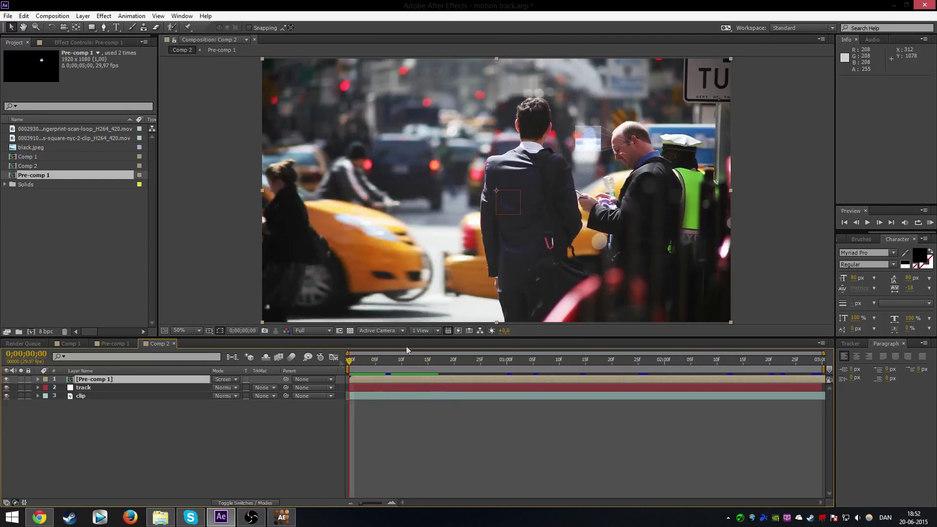
# RAM preview the comp and move the fingerprint graphic beside the man's head
pyautogui.click(932, 224)
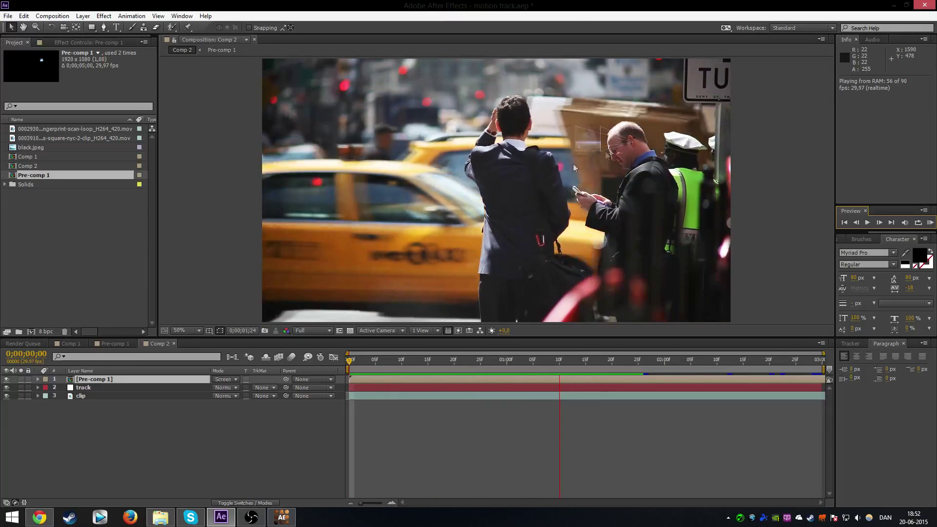
pyautogui.press('space')
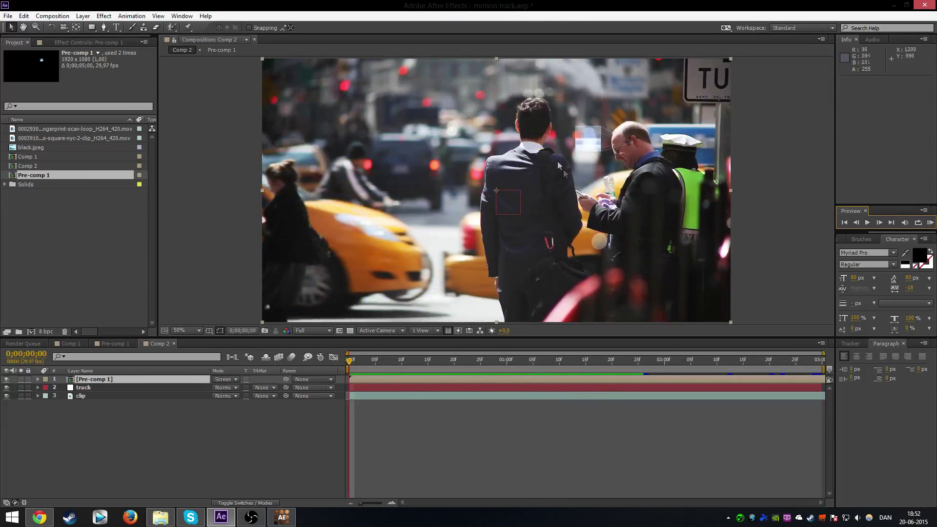
pyautogui.moveTo(617, 147); pyautogui.dragTo(598, 141)
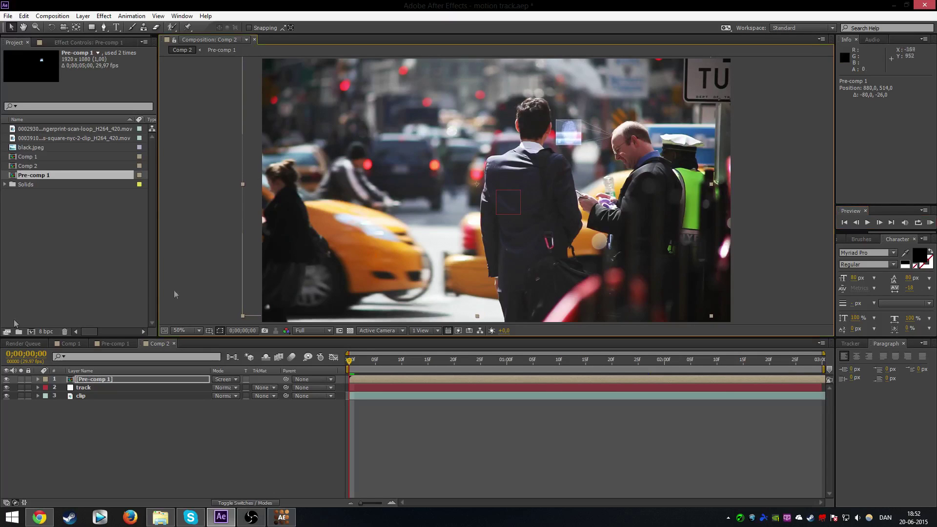
# Send the street clip layer to mocha AE via Animation > Track in mocha AE
pyautogui.click(93, 388)
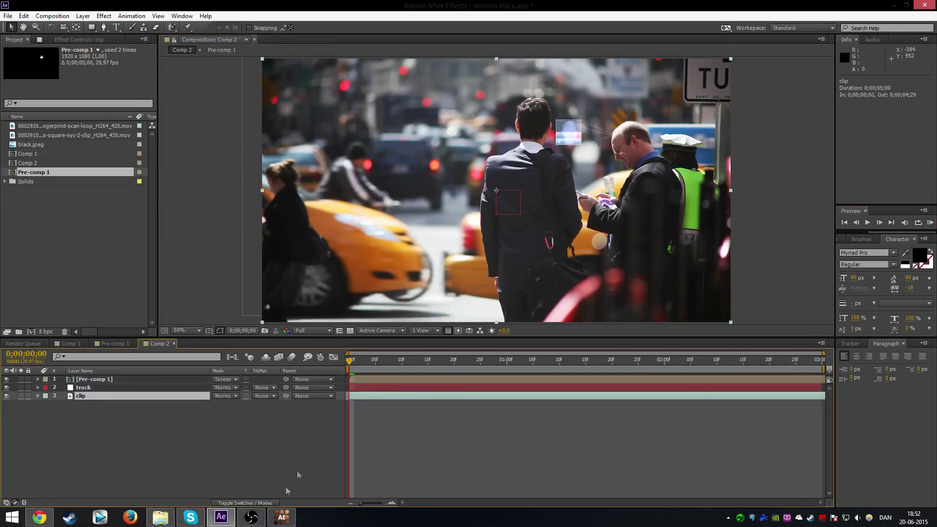
pyautogui.click(131, 16)
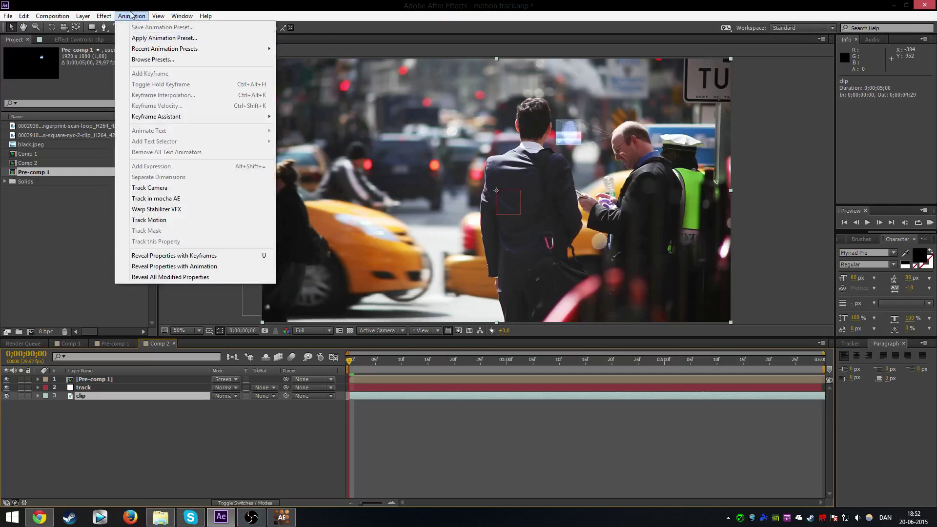
pyautogui.click(166, 202)
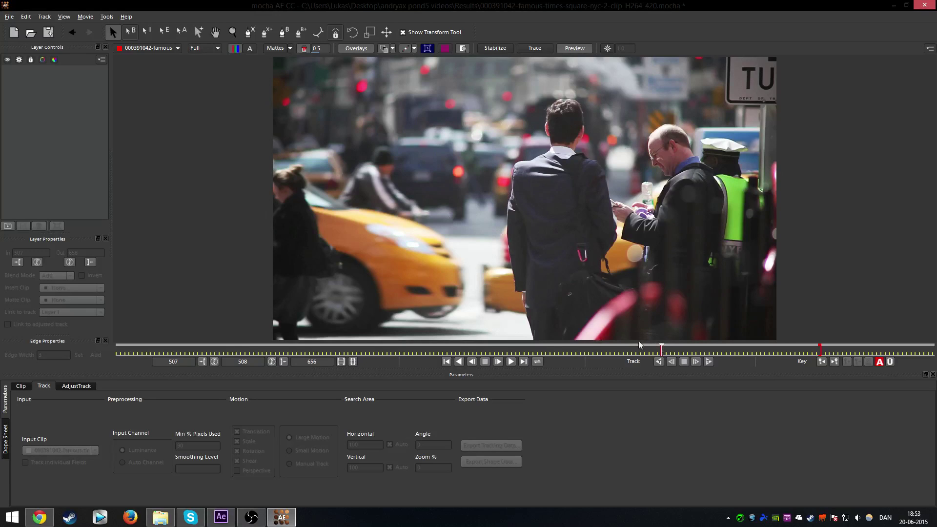
pyautogui.click(252, 32)
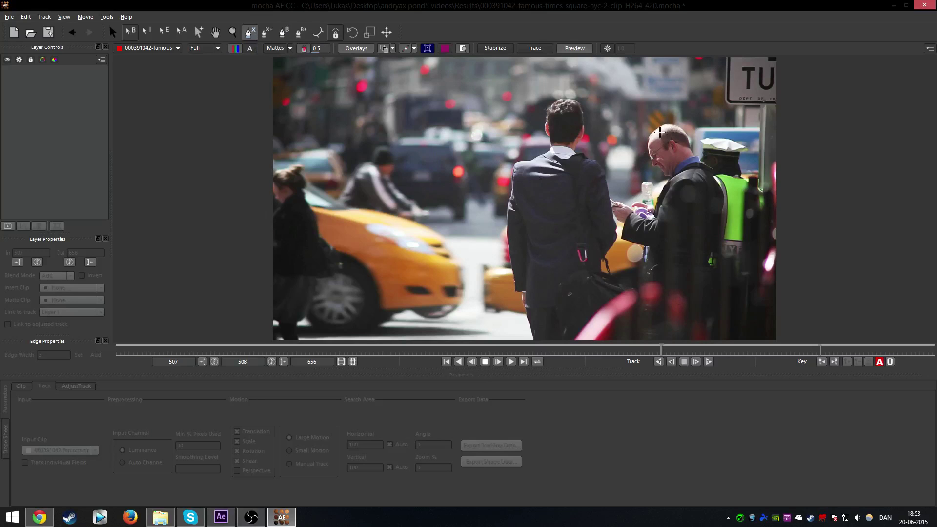
# Draw an X-spline shape around the bald man's head and return to frame 508
pyautogui.click(658, 129)
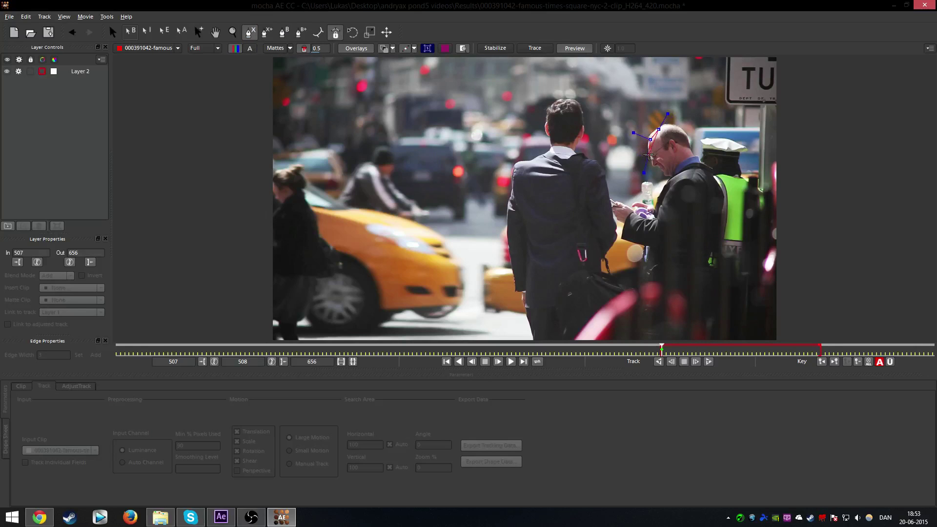
pyautogui.click(654, 158)
pyautogui.click(695, 158)
pyautogui.press('s')
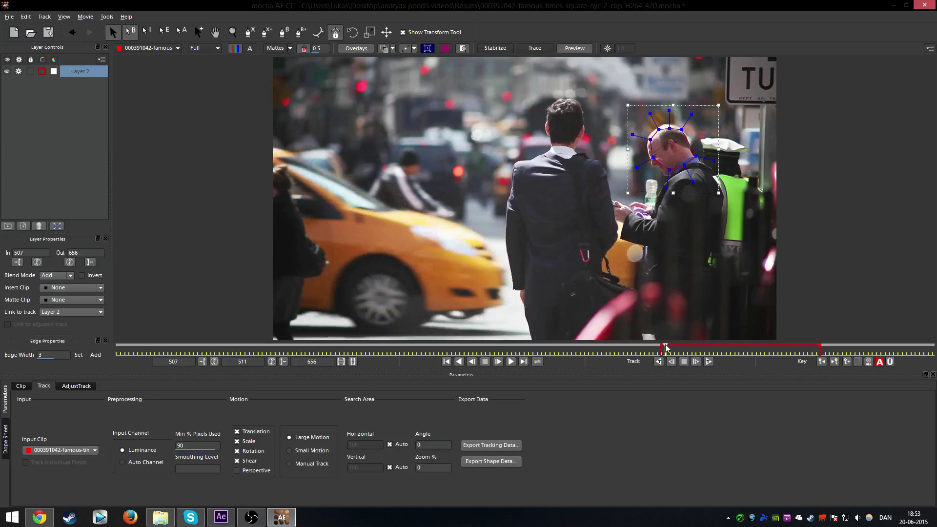
pyautogui.moveTo(668, 346); pyautogui.dragTo(663, 349)
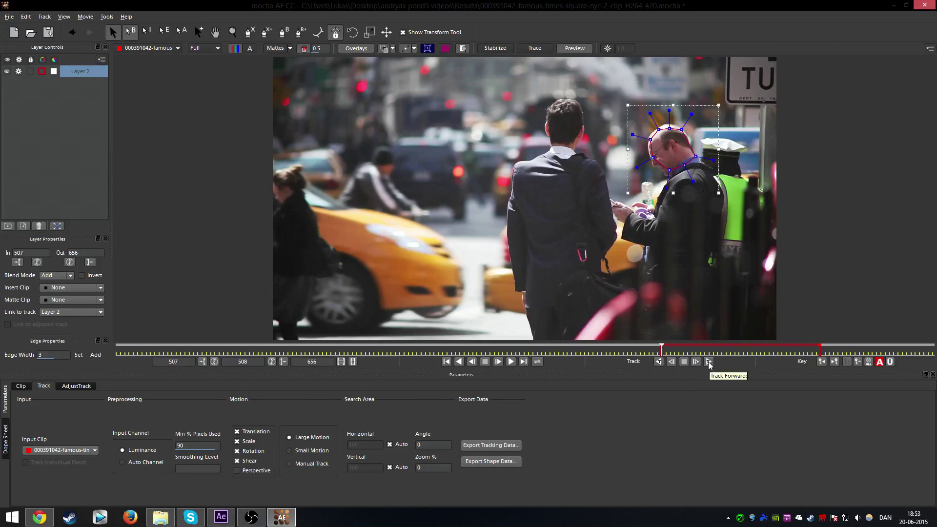
pyautogui.click(709, 362)
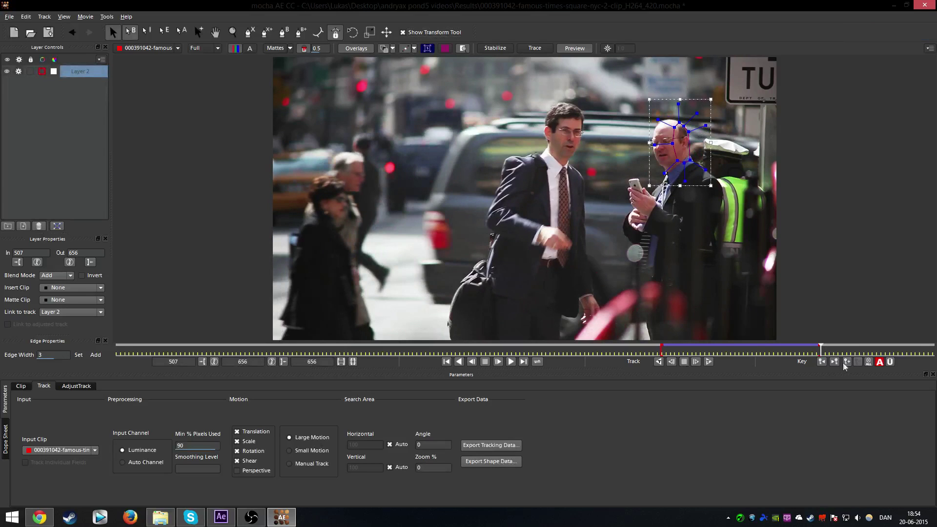
# Scrub the timeline to confirm the shape follows the man's head through frame 656
pyautogui.moveTo(821, 348)
pyautogui.mouseDown()
pyautogui.moveTo(650, 358)
pyautogui.moveTo(853, 350)
pyautogui.moveTo(629, 346)
pyautogui.mouseUp()
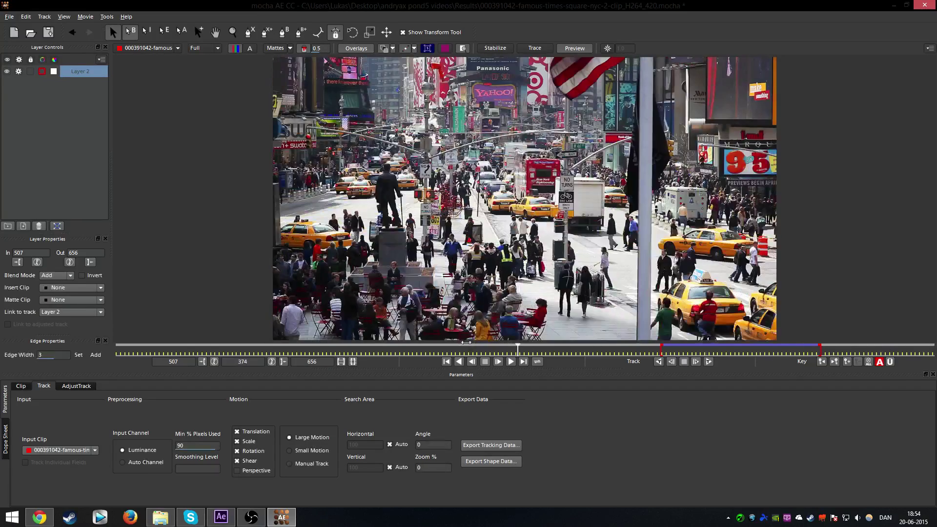
pyautogui.moveTo(466, 342); pyautogui.dragTo(654, 349)
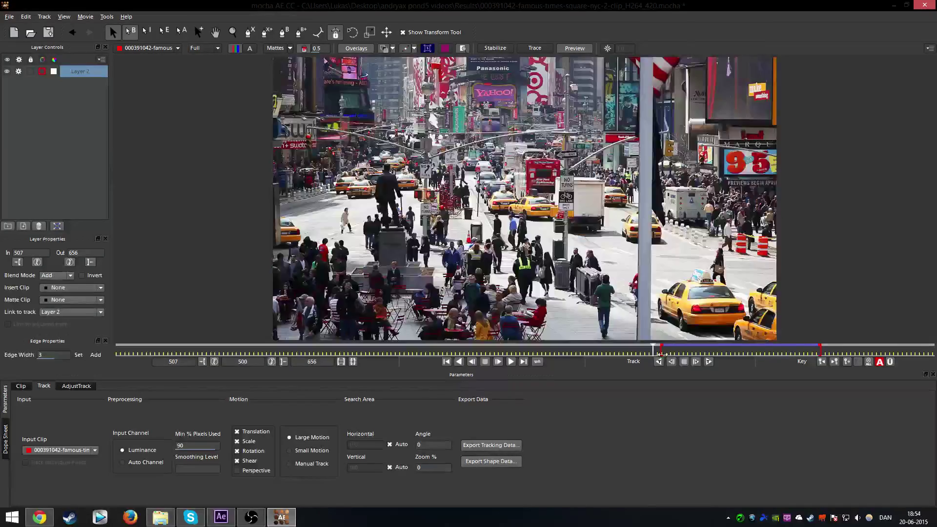
pyautogui.moveTo(656, 350)
pyautogui.mouseDown()
pyautogui.moveTo(801, 349)
pyautogui.moveTo(662, 356)
pyautogui.mouseUp()
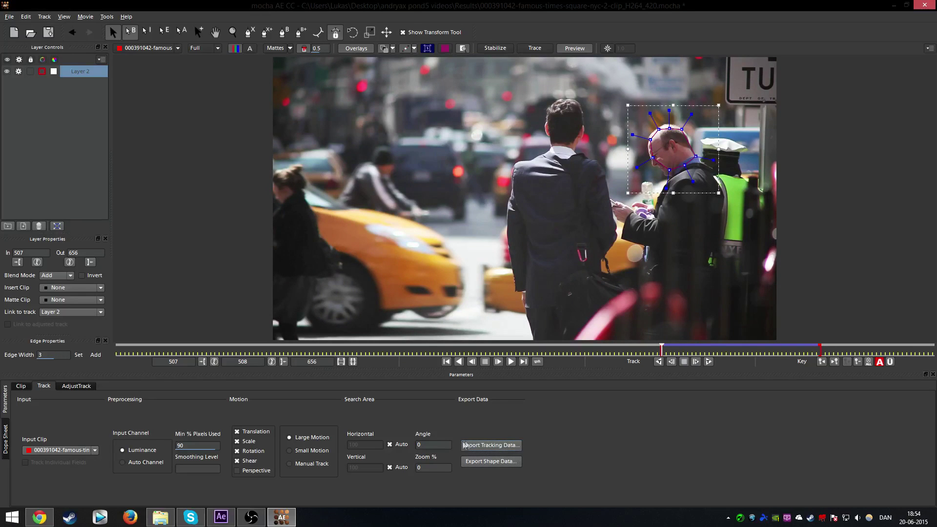
# Copy the head track to the clipboard as After Effects Transform Data and return to After Effects
pyautogui.click(512, 445)
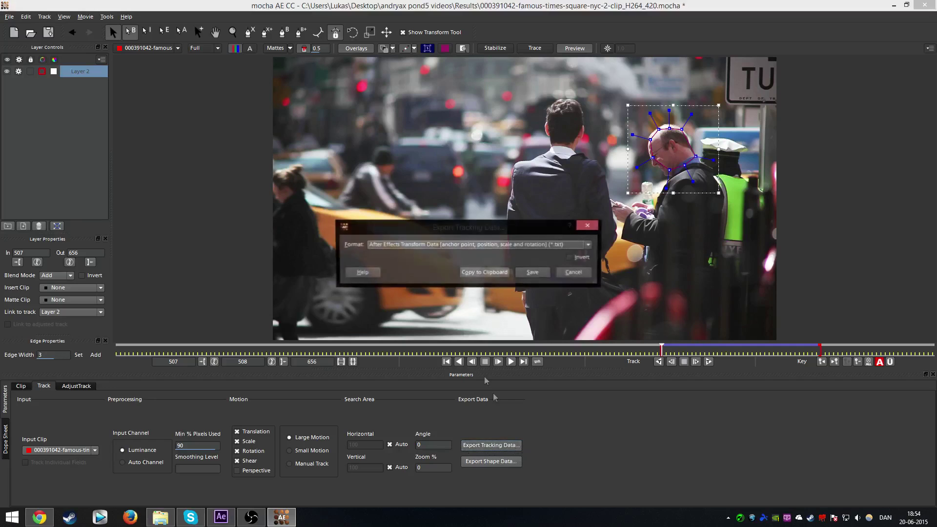
pyautogui.click(429, 246)
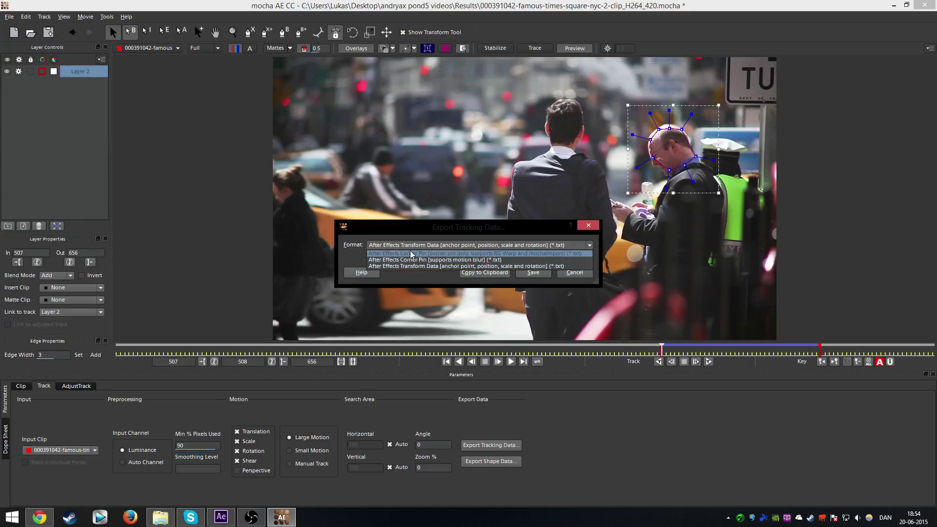
pyautogui.click(441, 266)
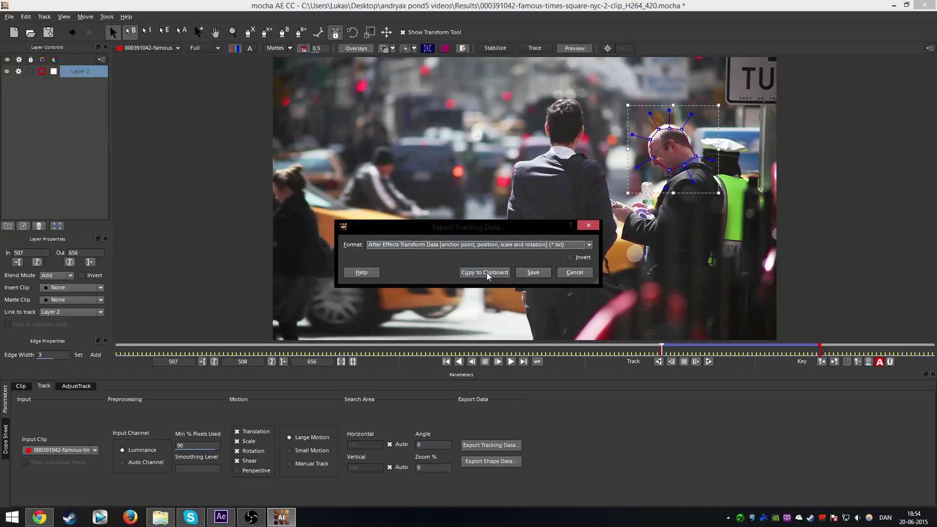
pyautogui.click(484, 272)
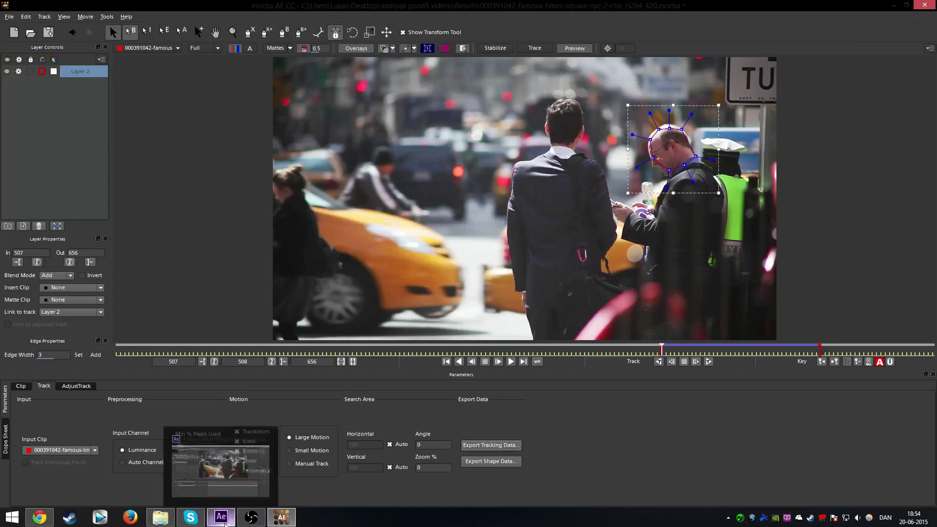
pyautogui.click(221, 517)
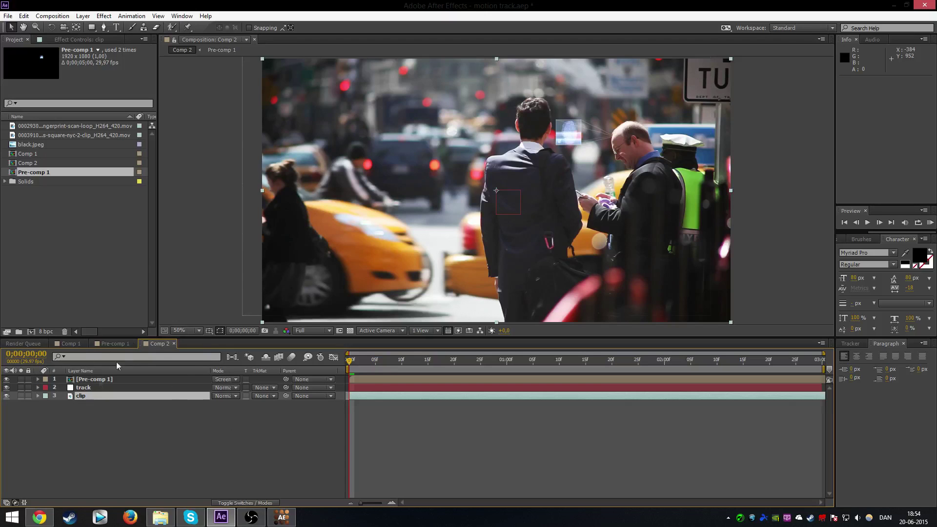
# Paste the mocha keyframes onto the track null at frame 0 and expand its Transform properties
pyautogui.click(114, 388)
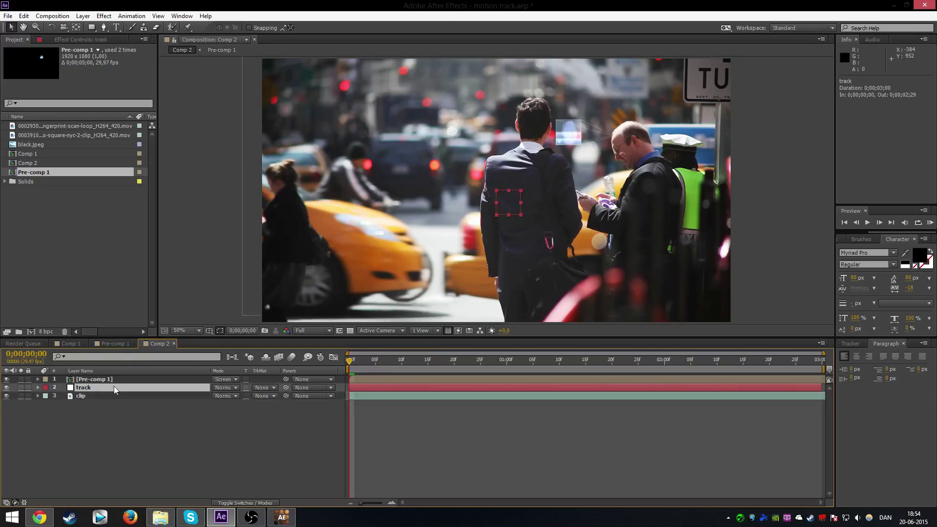
pyautogui.moveTo(350, 361)
pyautogui.mouseDown()
pyautogui.moveTo(817, 366)
pyautogui.moveTo(329, 358)
pyautogui.mouseUp()
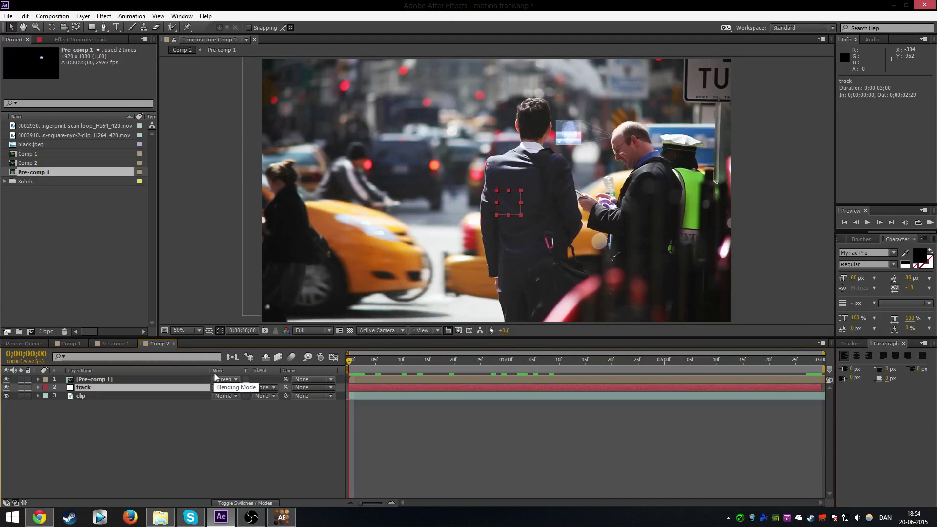
pyautogui.hotkey('ctrl', 'v')
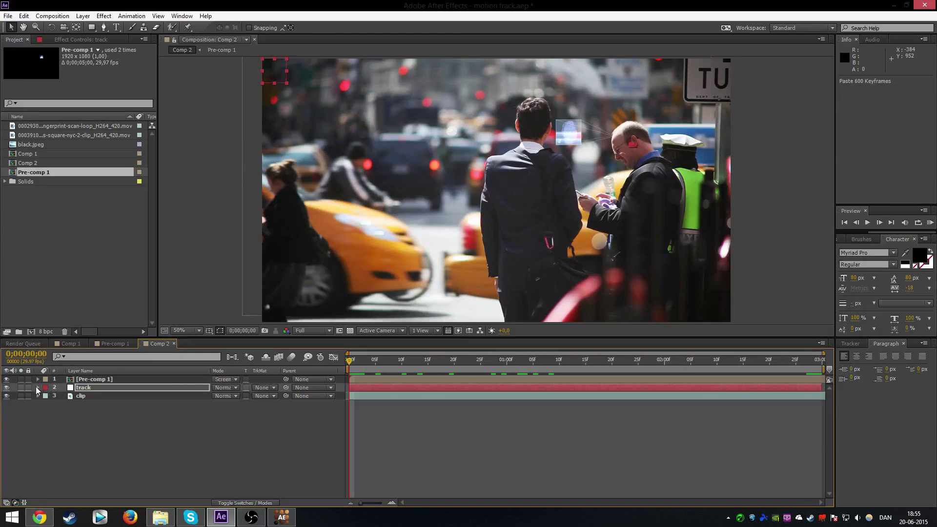
pyautogui.click(37, 388)
pyautogui.click(46, 396)
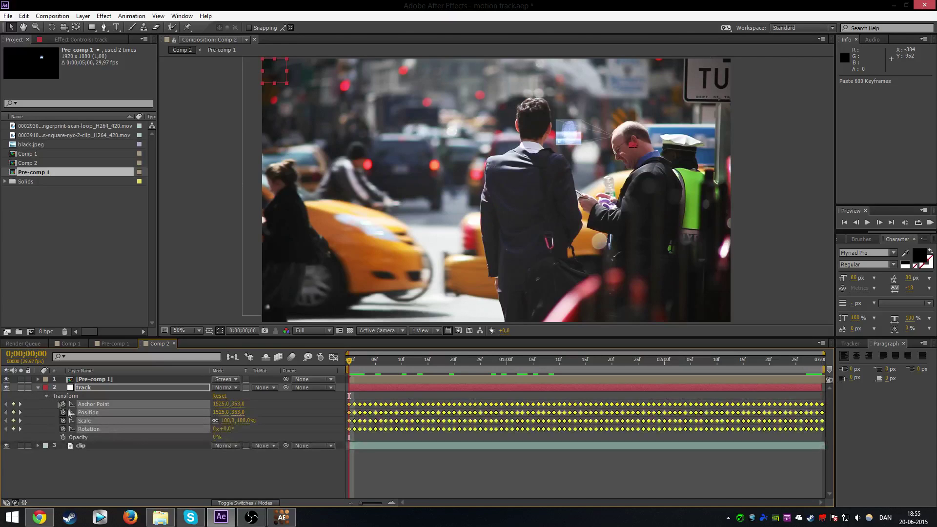
pyautogui.click(275, 397)
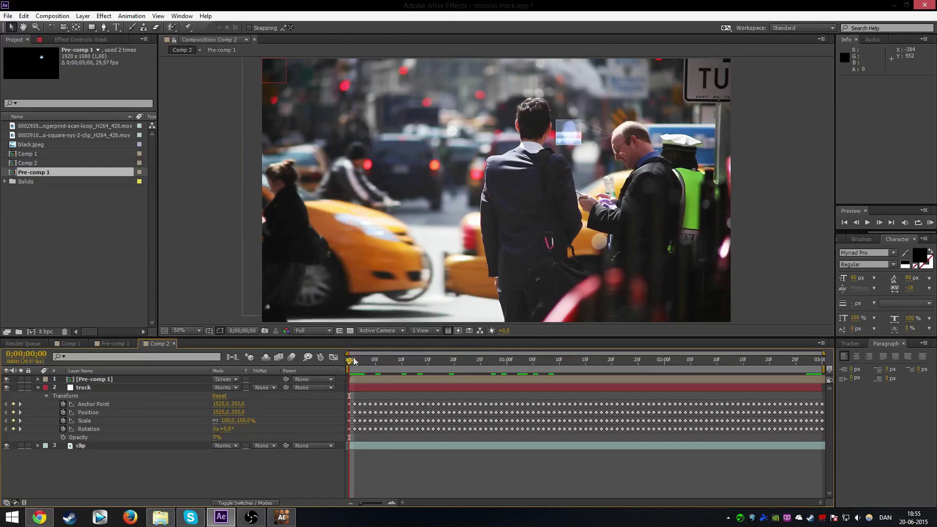
# Delete the track null's Anchor Point keyframes and set Anchor Point X to 0
pyautogui.moveTo(354, 361); pyautogui.dragTo(407, 361)
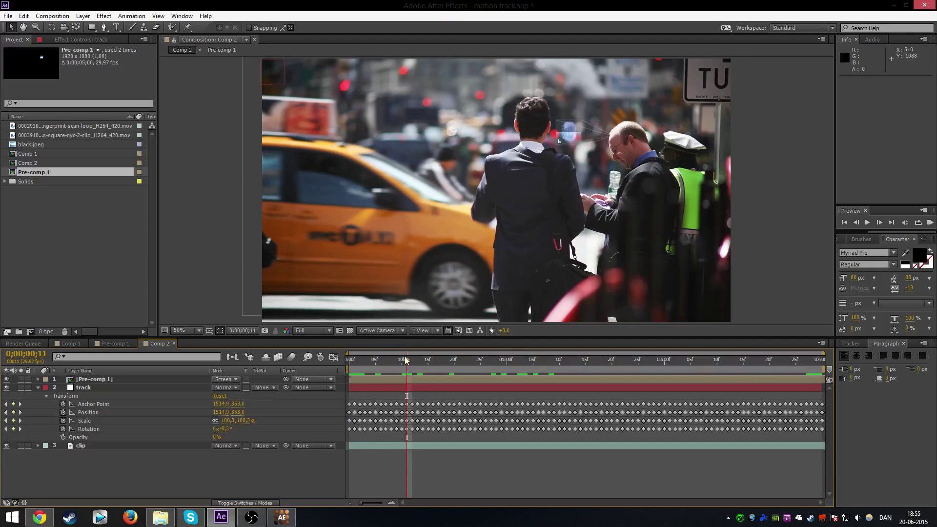
pyautogui.moveTo(405, 360); pyautogui.dragTo(300, 366)
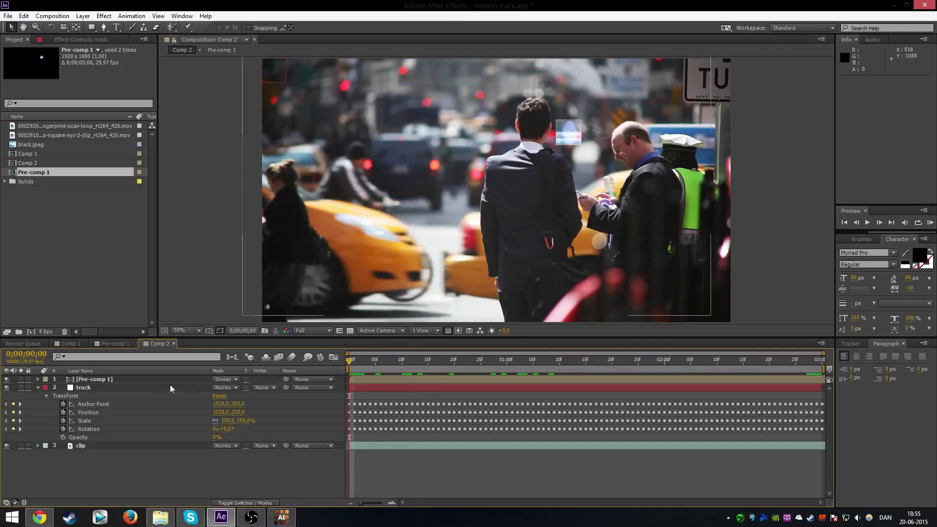
pyautogui.click(63, 404)
pyautogui.click(221, 405)
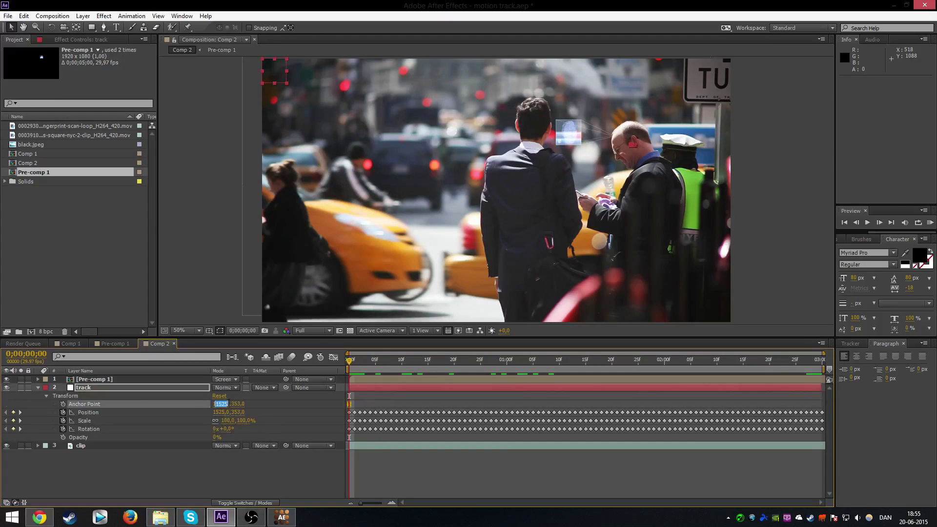
pyautogui.write('0')
pyautogui.press('Return')
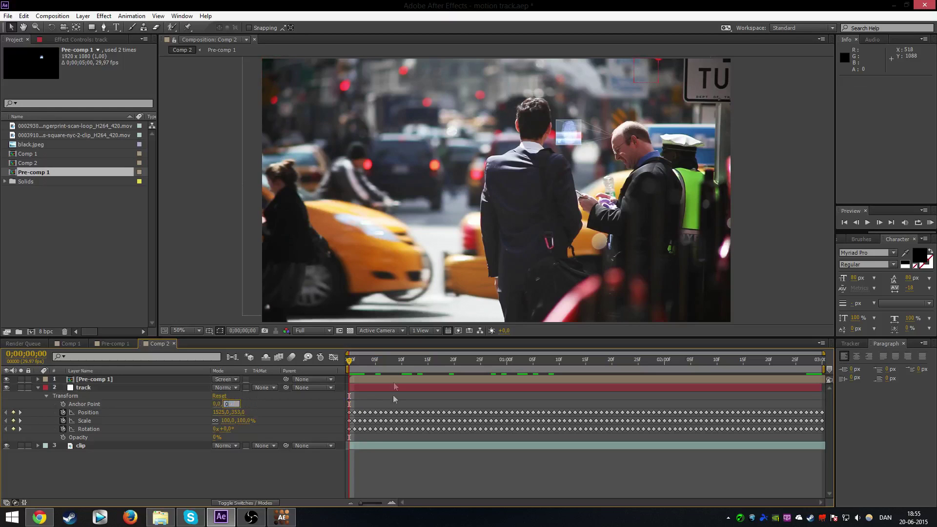
pyautogui.press('Return')
# Remove the Scale and Rotation keyframes, preview the motion, and collapse the Transform group
pyautogui.click(365, 361)
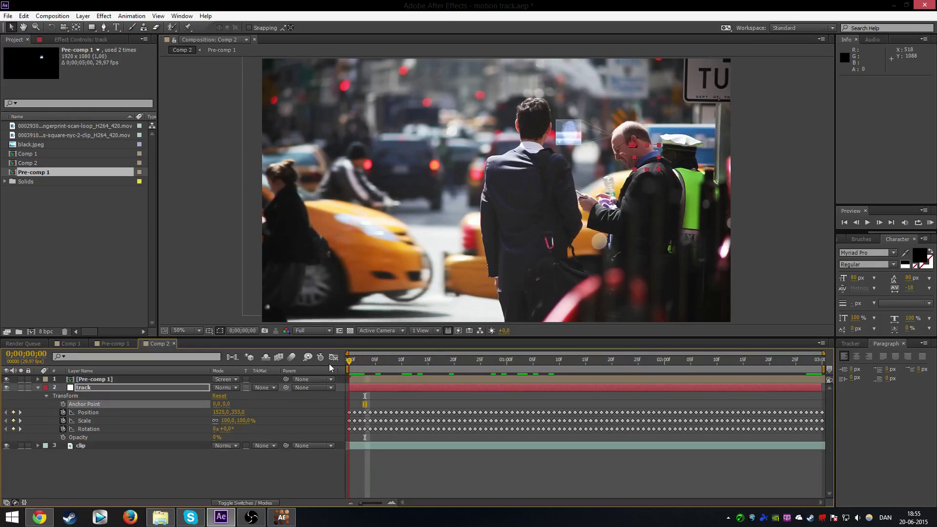
pyautogui.press('space')
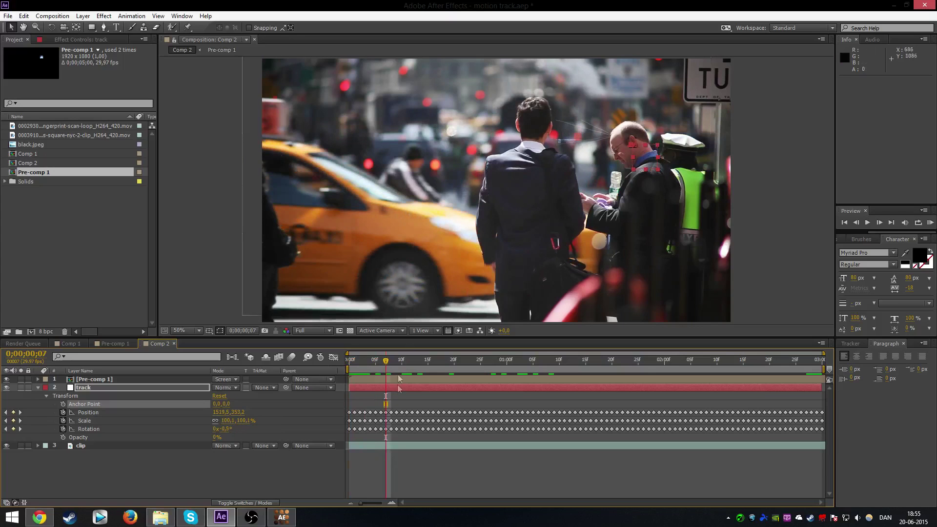
pyautogui.press('space')
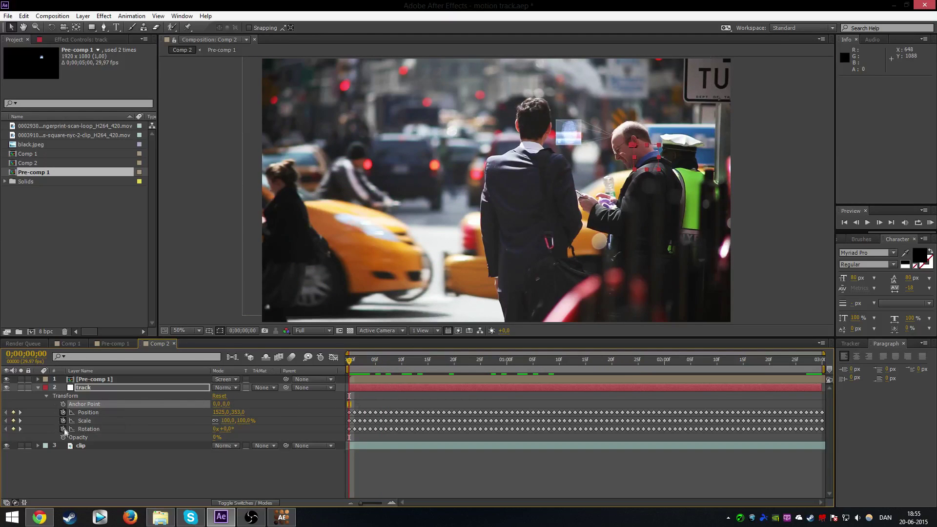
pyautogui.click(64, 429)
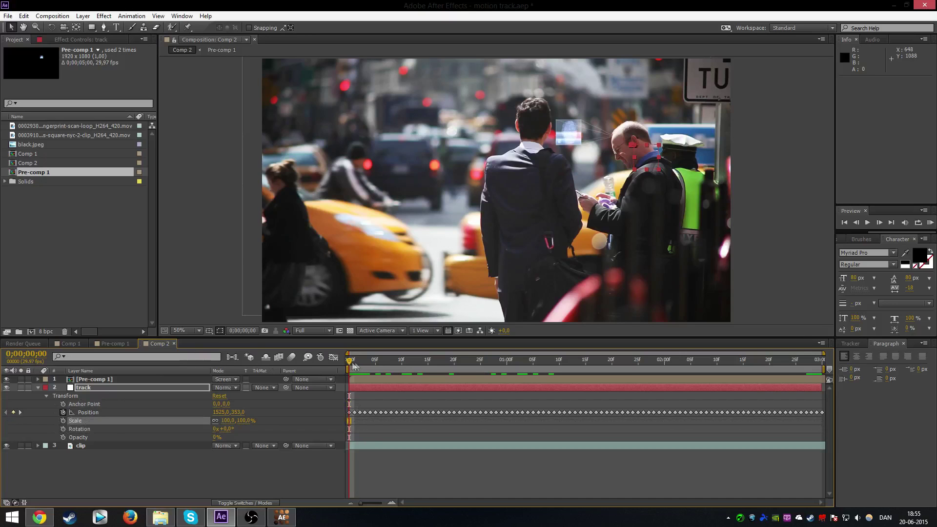
pyautogui.press('space')
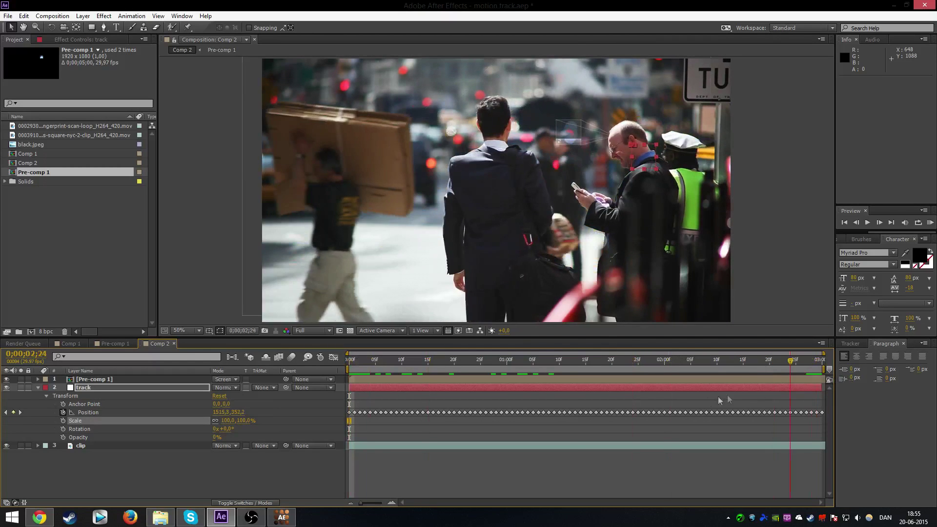
pyautogui.press('space')
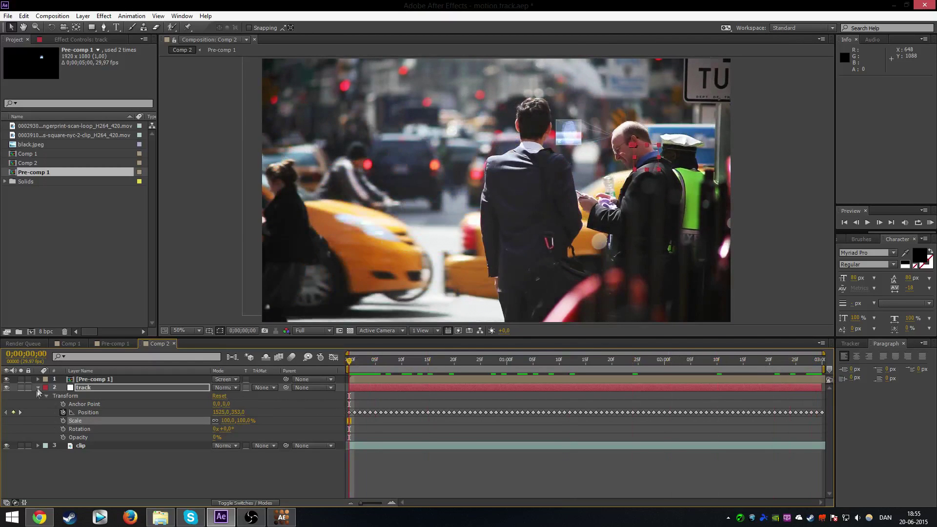
pyautogui.click(38, 388)
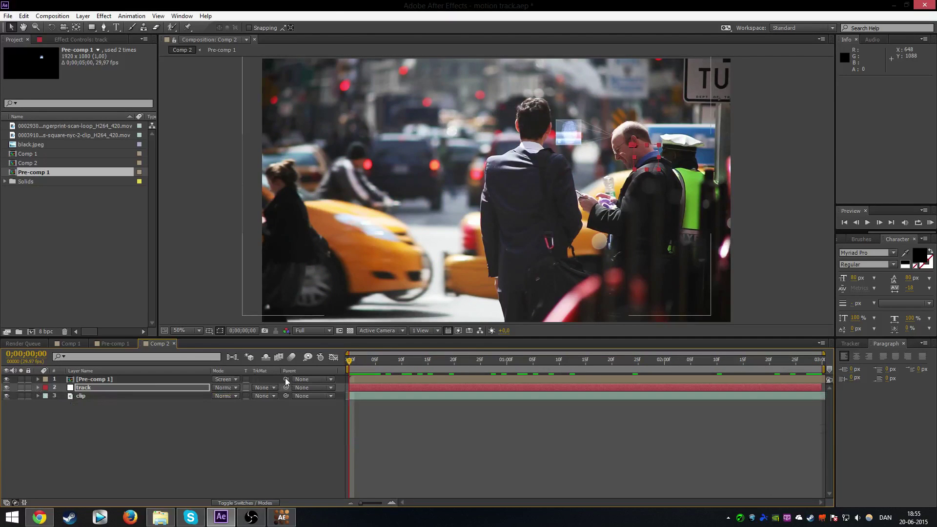
# Parent Pre-comp 1 to the track null layer
pyautogui.moveTo(286, 379)
pyautogui.mouseDown()
pyautogui.moveTo(146, 397)
pyautogui.moveTo(168, 426)
pyautogui.mouseUp()
pyautogui.moveTo(168, 425)
pyautogui.mouseDown()
pyautogui.moveTo(163, 394)
pyautogui.moveTo(148, 388)
pyautogui.mouseUp()
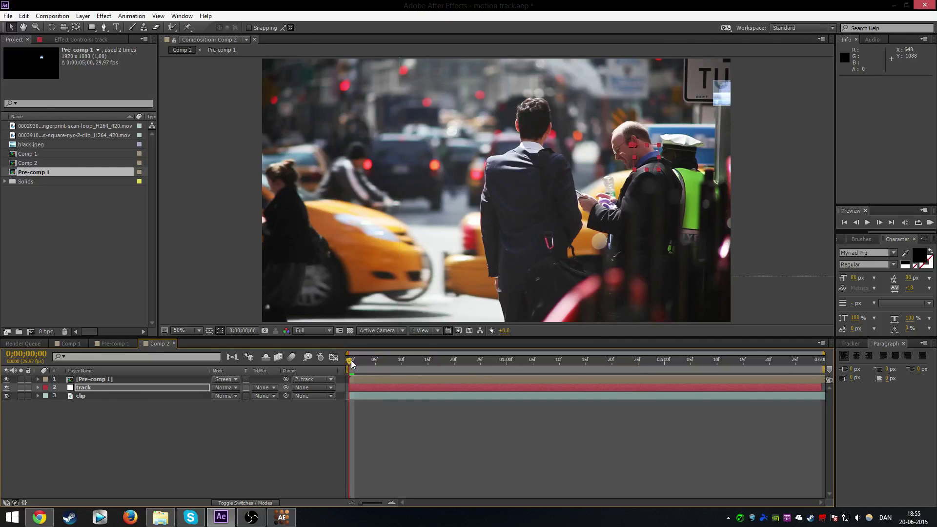
pyautogui.moveTo(349, 364)
pyautogui.mouseDown()
pyautogui.moveTo(412, 359)
pyautogui.moveTo(350, 361)
pyautogui.mouseUp()
# Move the scan graphic beside the bald man's head and scrub to confirm it follows
pyautogui.click(128, 378)
pyautogui.moveTo(725, 96); pyautogui.dragTo(571, 129)
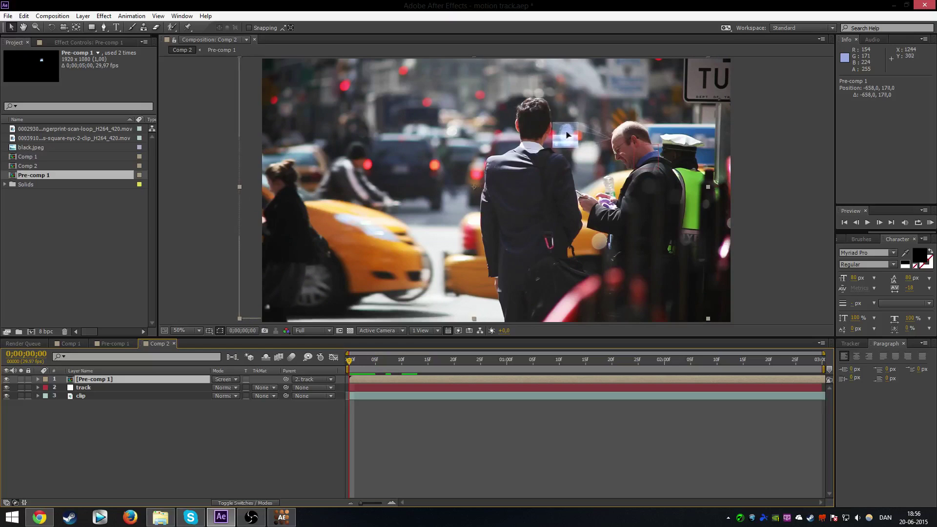
pyautogui.moveTo(571, 132); pyautogui.dragTo(569, 133)
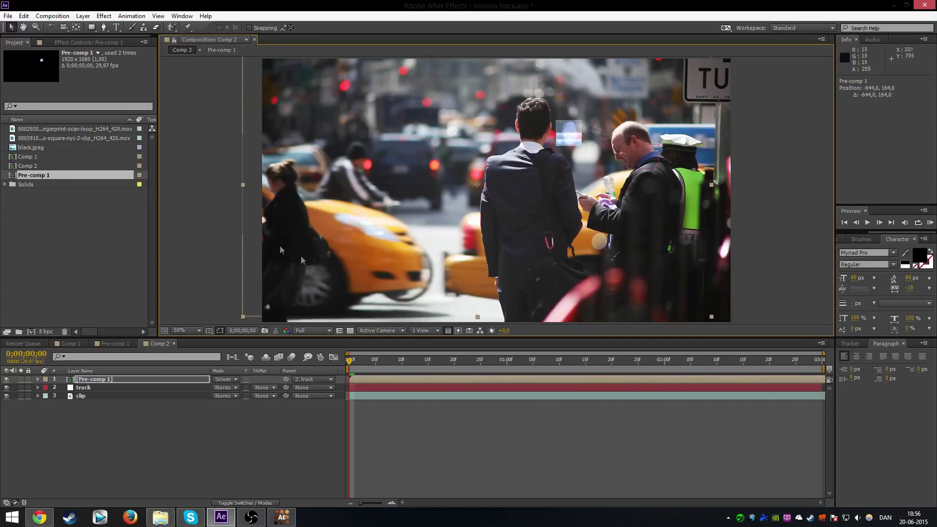
pyautogui.moveTo(349, 361)
pyautogui.mouseDown()
pyautogui.moveTo(676, 368)
pyautogui.moveTo(338, 362)
pyautogui.mouseUp()
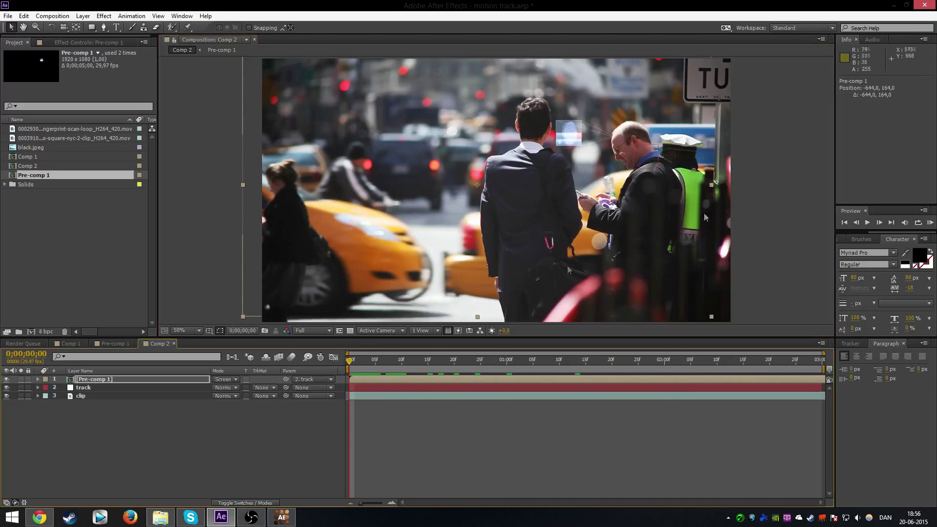
pyautogui.click(930, 222)
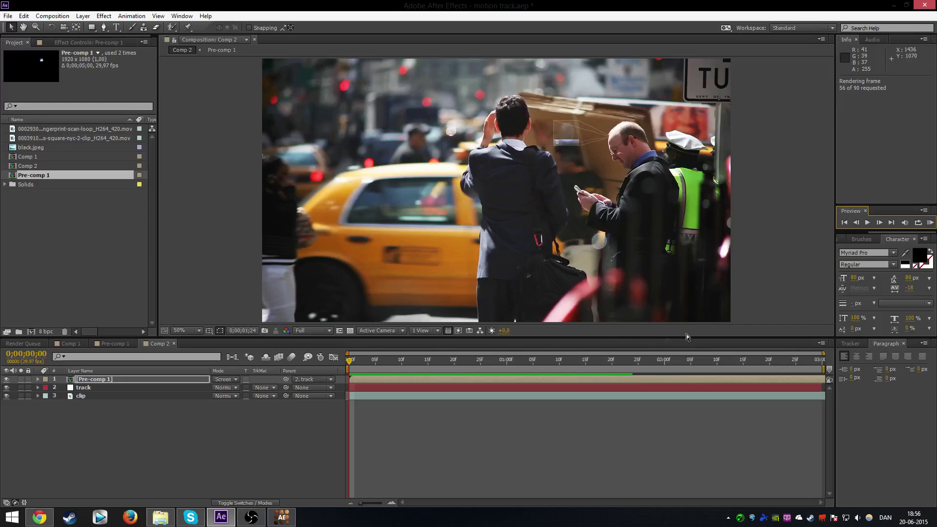
pyautogui.click(636, 378)
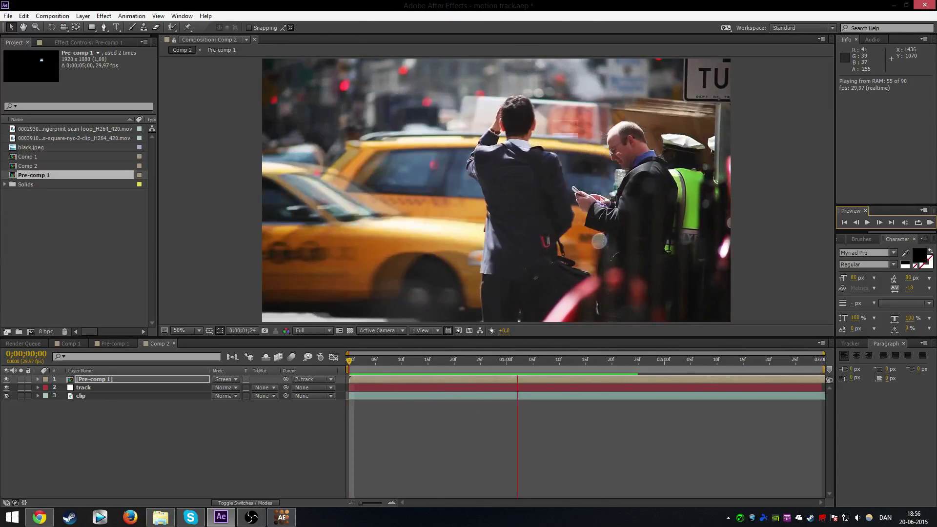
pyautogui.press('space')
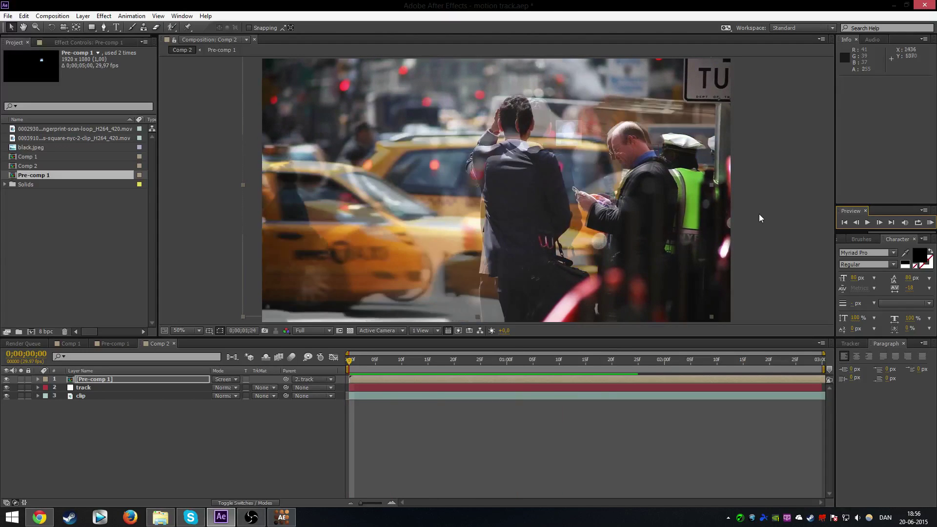
pyautogui.moveTo(352, 361); pyautogui.dragTo(635, 360)
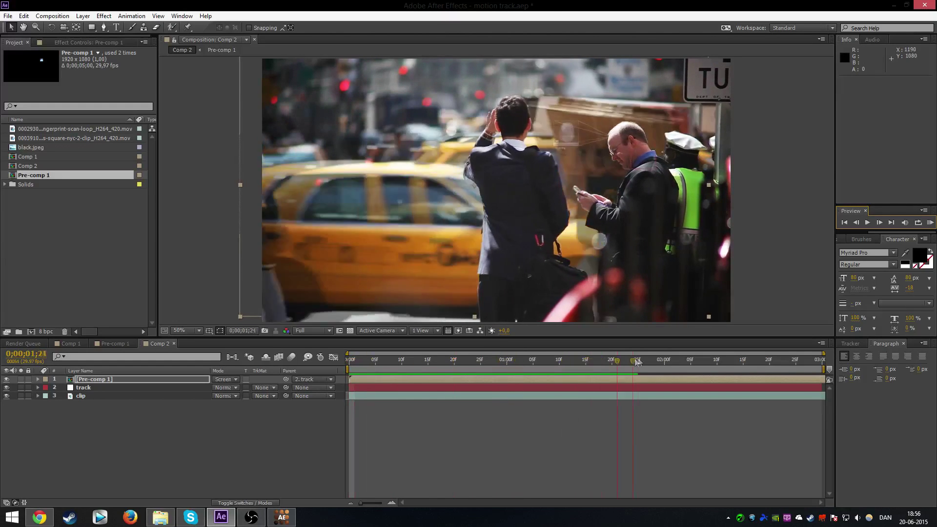
pyautogui.click(351, 360)
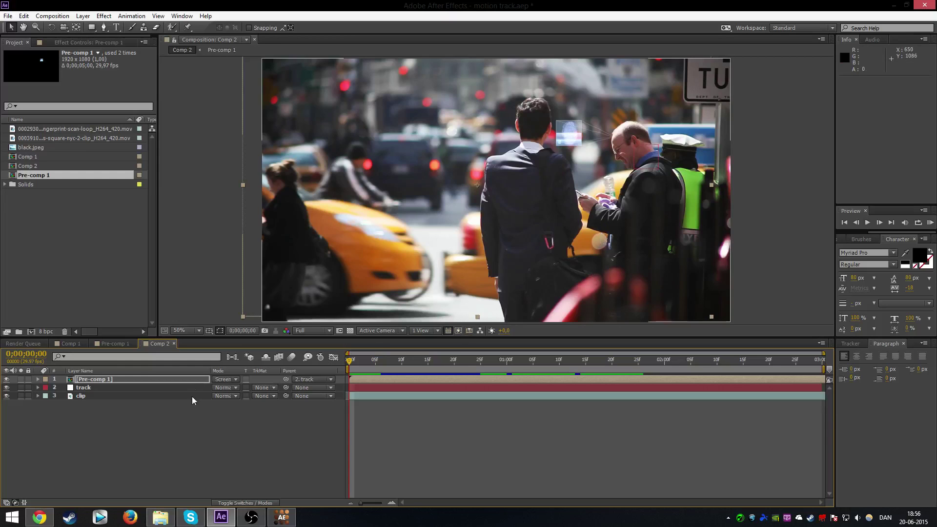
# Compare the layers' source names with their custom names, then scrub through the whole clip
pyautogui.click(83, 388)
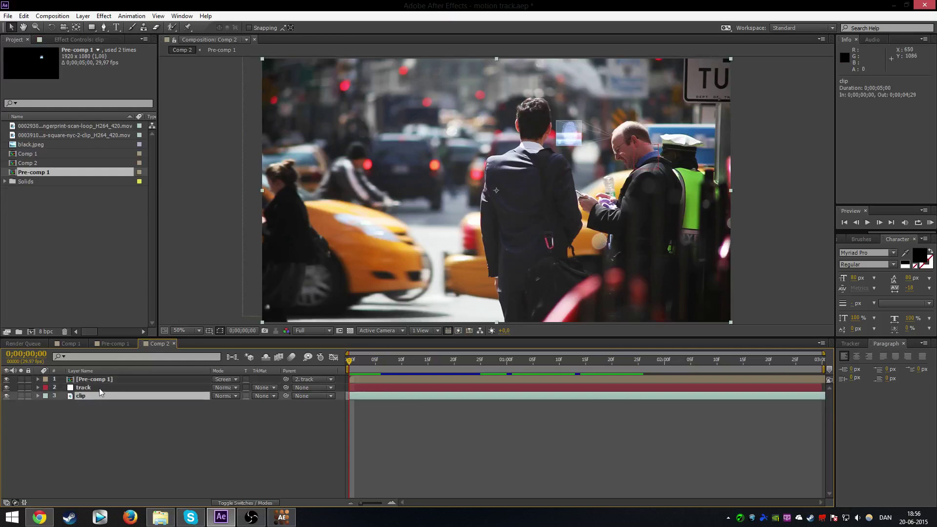
pyautogui.click(110, 371)
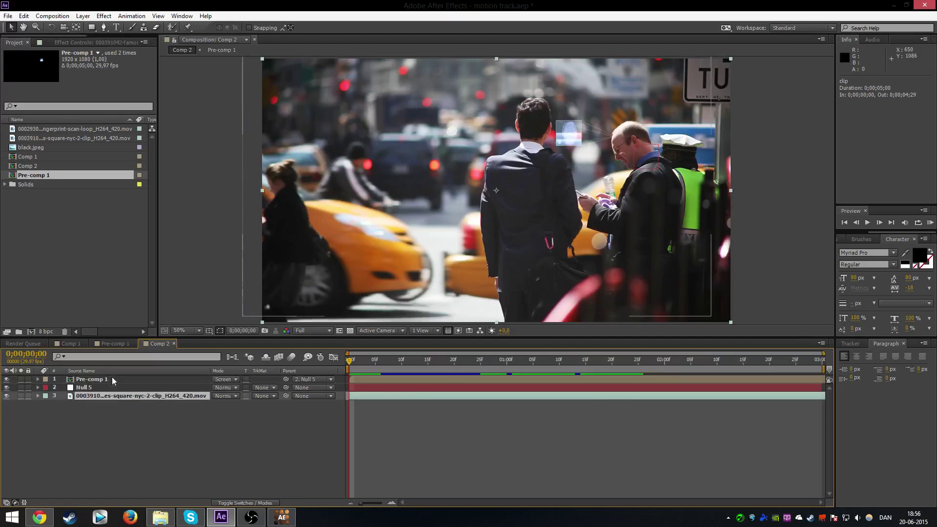
pyautogui.click(109, 385)
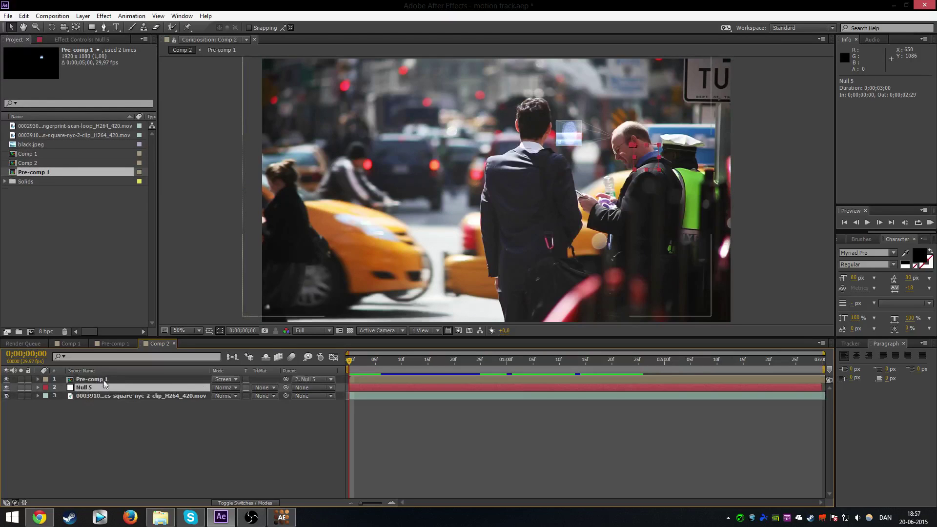
pyautogui.click(107, 371)
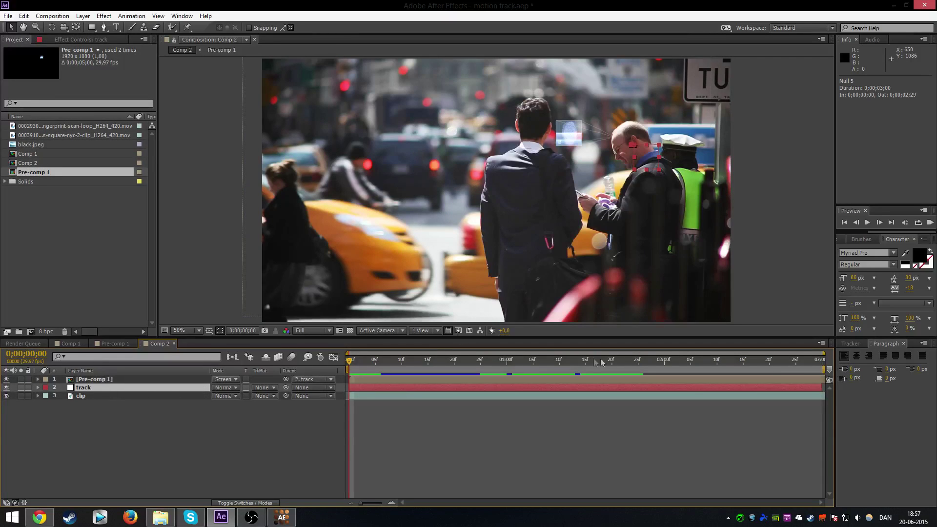
pyautogui.moveTo(348, 362)
pyautogui.mouseDown()
pyautogui.moveTo(675, 362)
pyautogui.moveTo(834, 379)
pyautogui.moveTo(383, 367)
pyautogui.moveTo(321, 375)
pyautogui.mouseUp()
# Glance at the mocha AE tracking project, then return to the Comp 1 composition
pyautogui.click(281, 517)
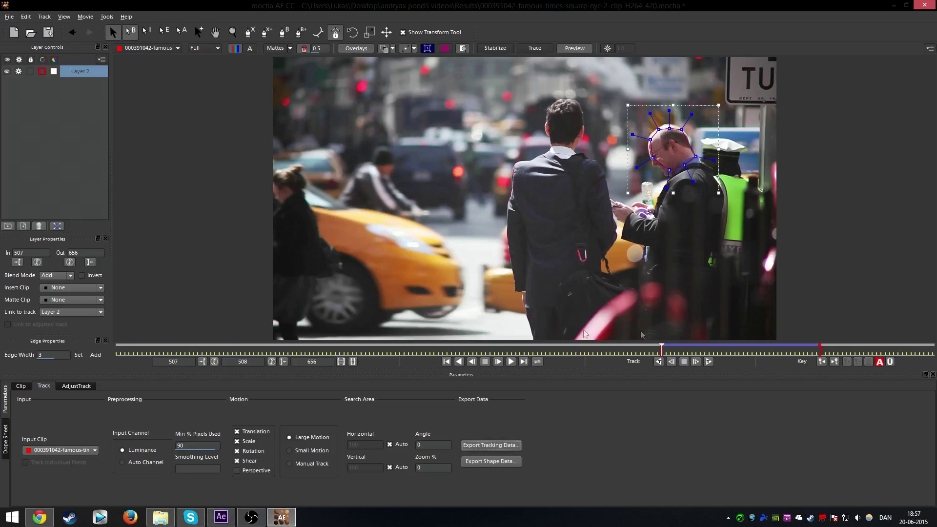
pyautogui.click(281, 522)
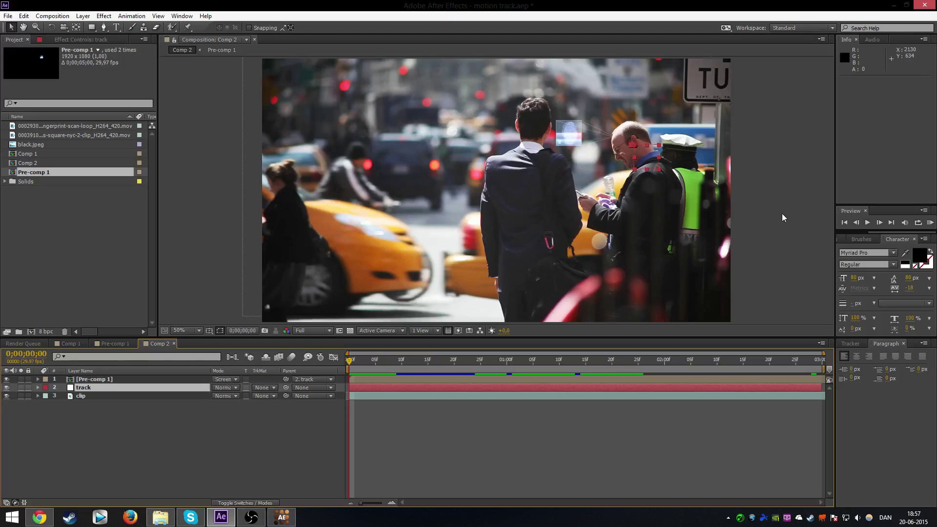
pyautogui.click(281, 518)
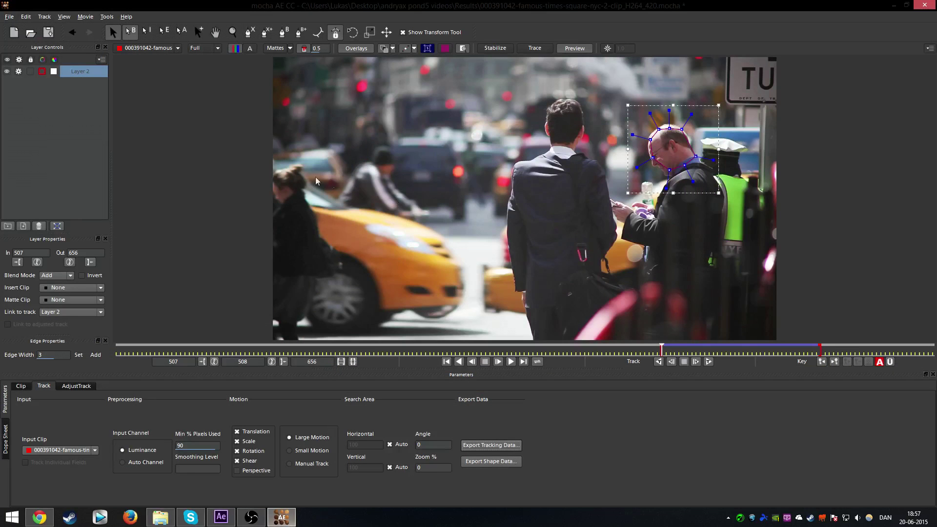
pyautogui.click(282, 523)
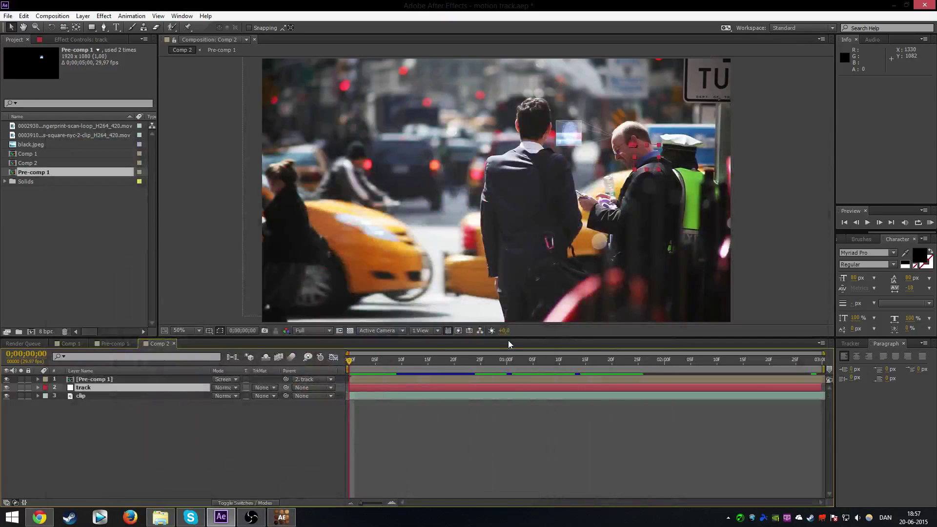
pyautogui.click(60, 342)
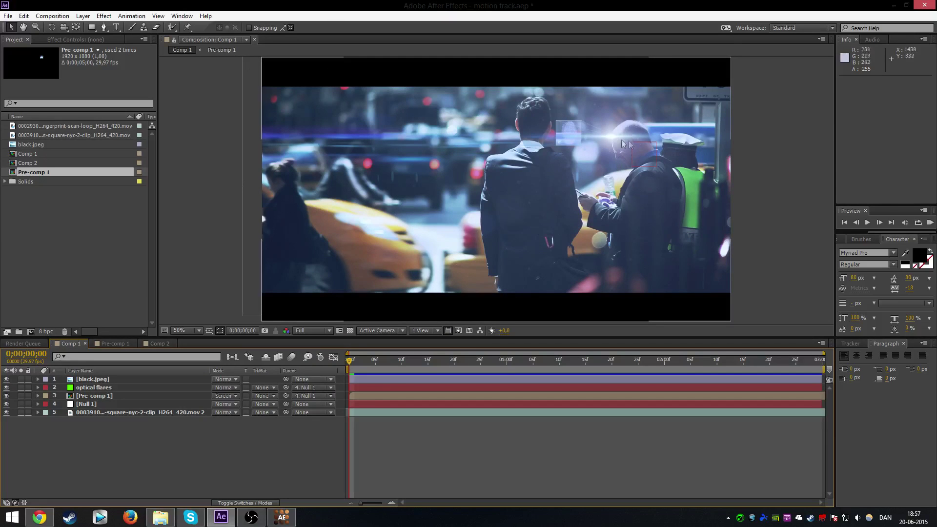
pyautogui.click(160, 344)
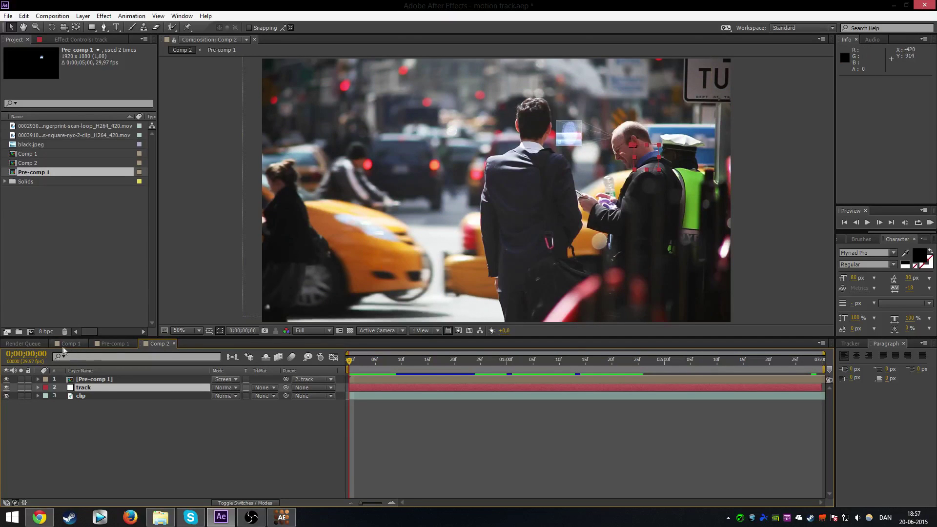
pyautogui.click(68, 344)
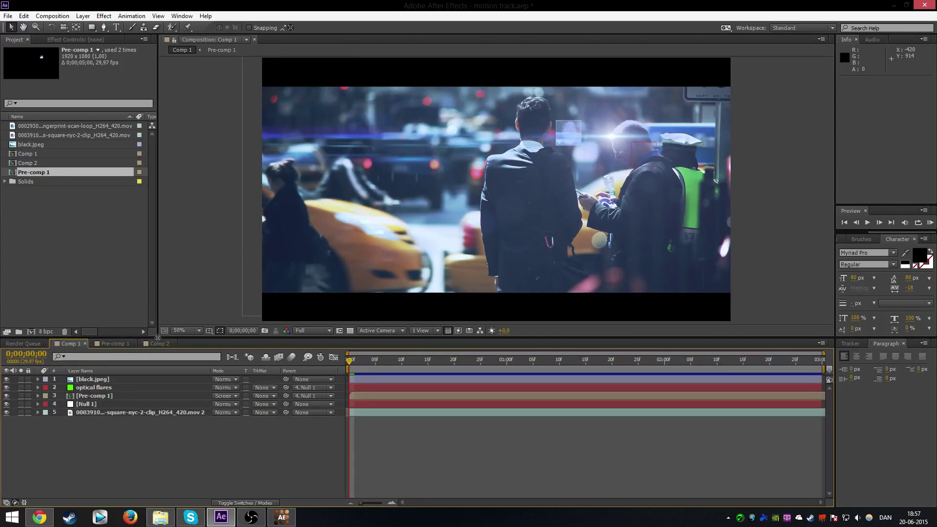
pyautogui.click(931, 223)
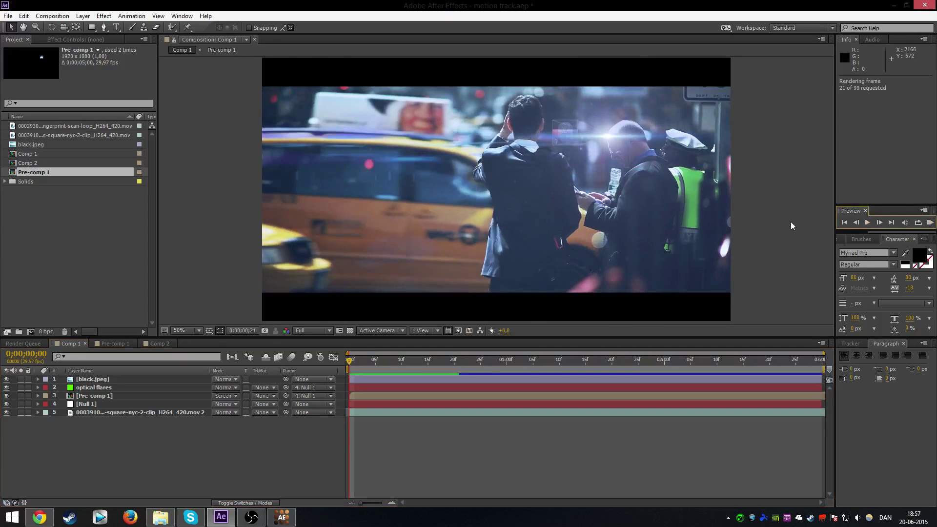